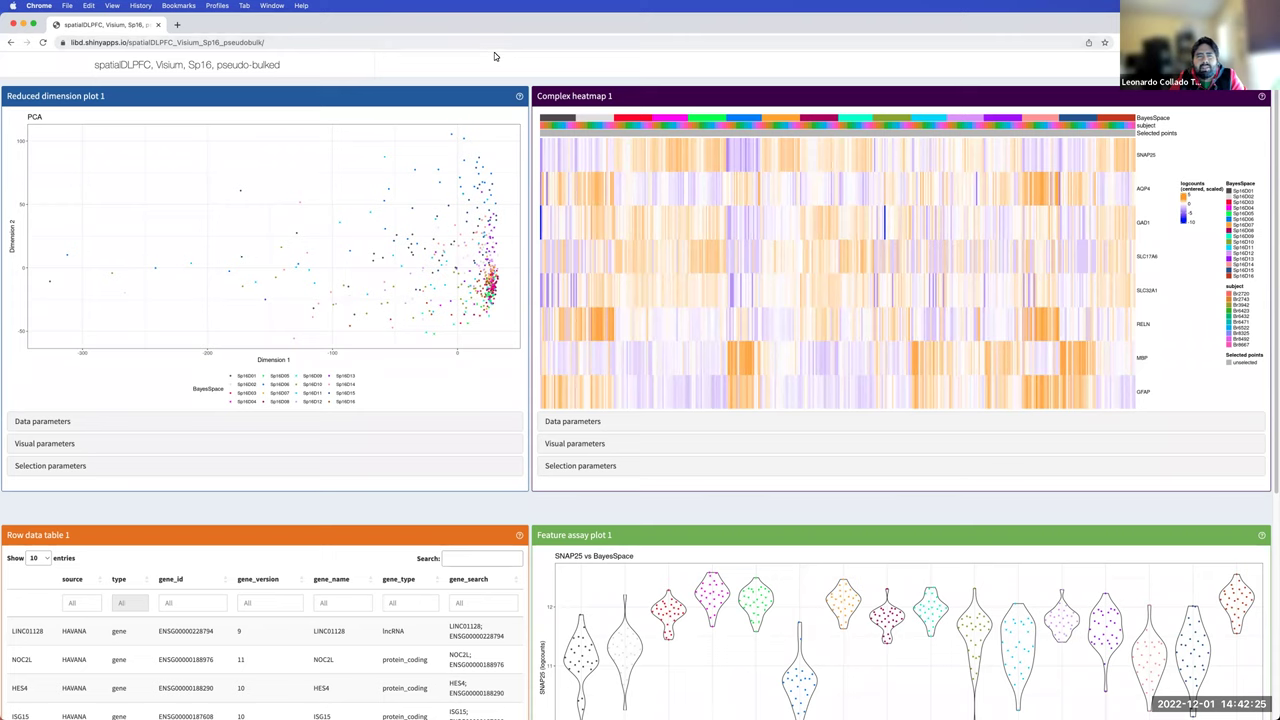
- Expand Complex heatmap 1's visual parameters, enable Transform, and untick row centering
{"action": "scroll", "coordinate": [577, 178], "scroll_direction": "down", "scroll_amount": 1}
{"action": "scroll", "coordinate": [577, 178], "scroll_direction": "up", "scroll_amount": 1}
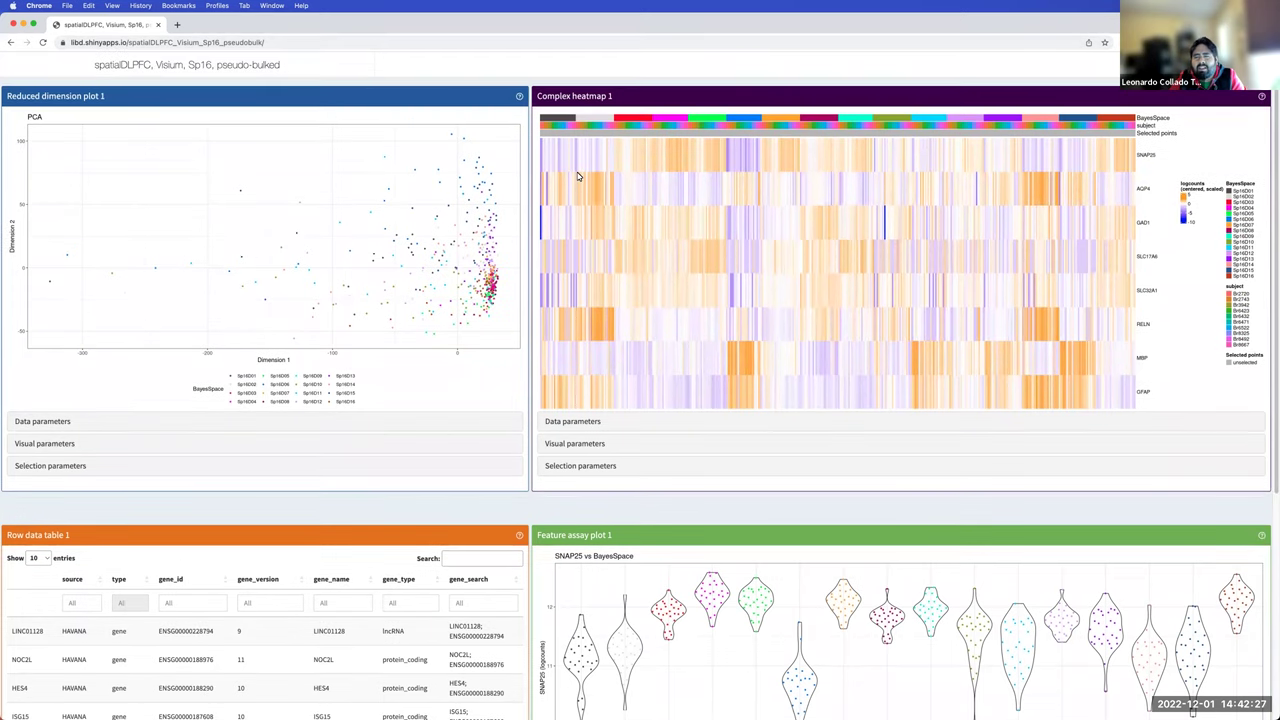
{"action": "left_click", "coordinate": [585, 446]}
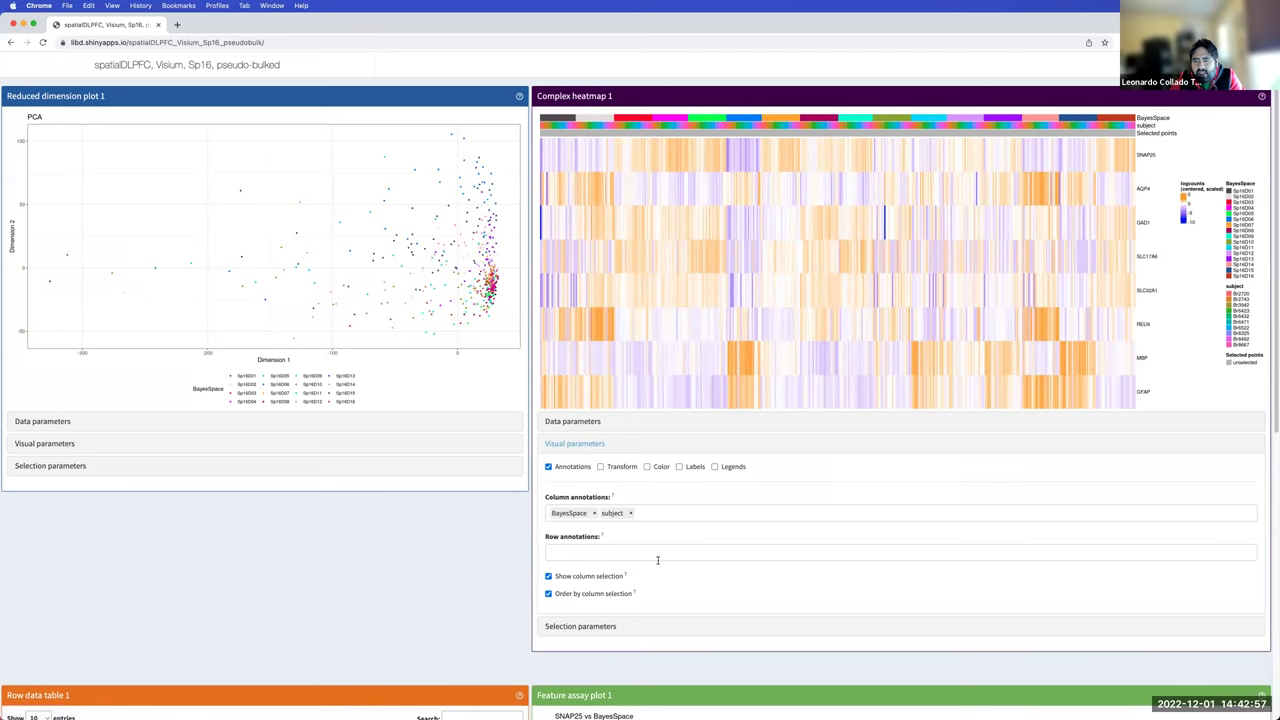
{"action": "scroll", "coordinate": [658, 560], "scroll_direction": "down", "scroll_amount": 1}
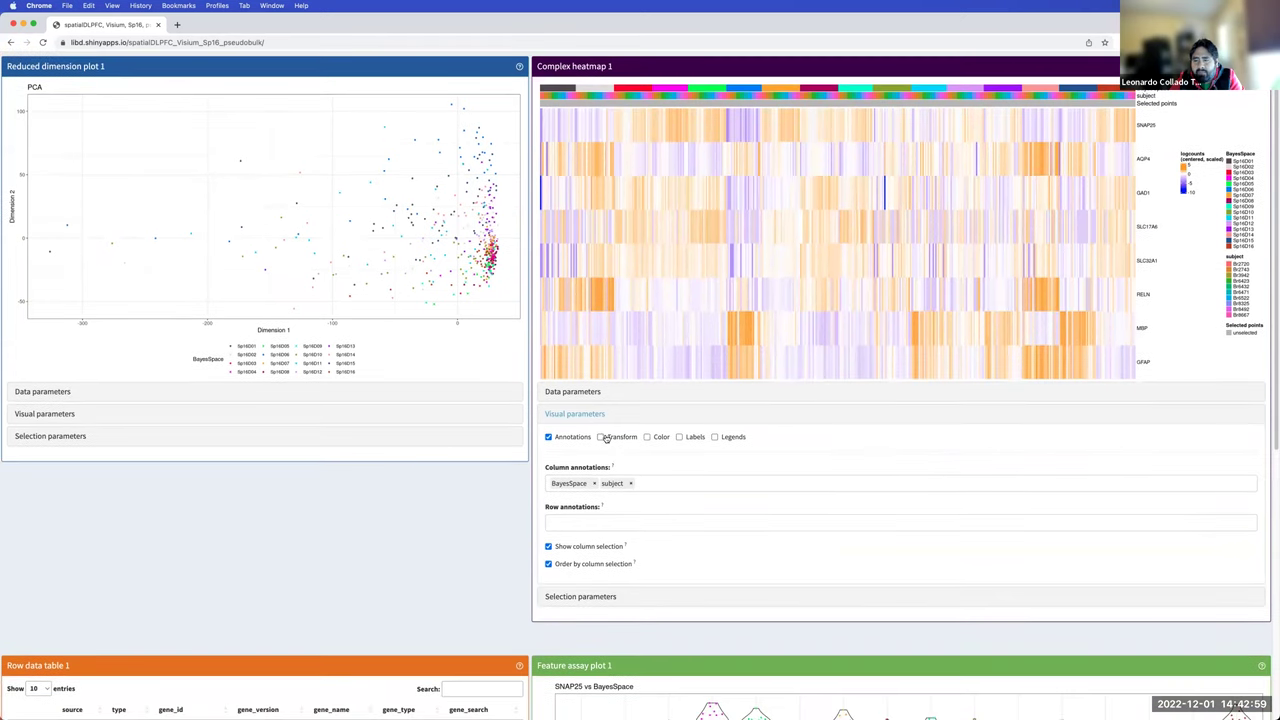
{"action": "left_click", "coordinate": [603, 437]}
{"action": "scroll", "coordinate": [631, 488], "scroll_direction": "down", "scroll_amount": 2}
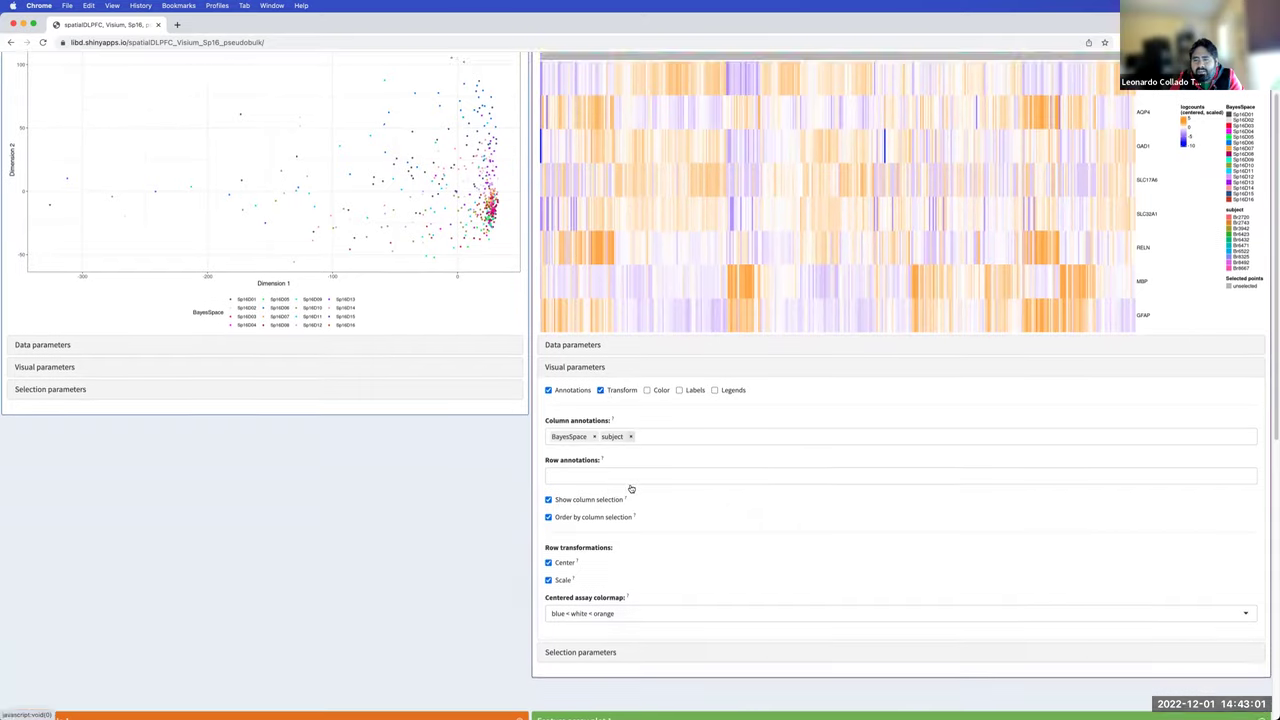
{"action": "scroll", "coordinate": [631, 488], "scroll_direction": "down", "scroll_amount": 2}
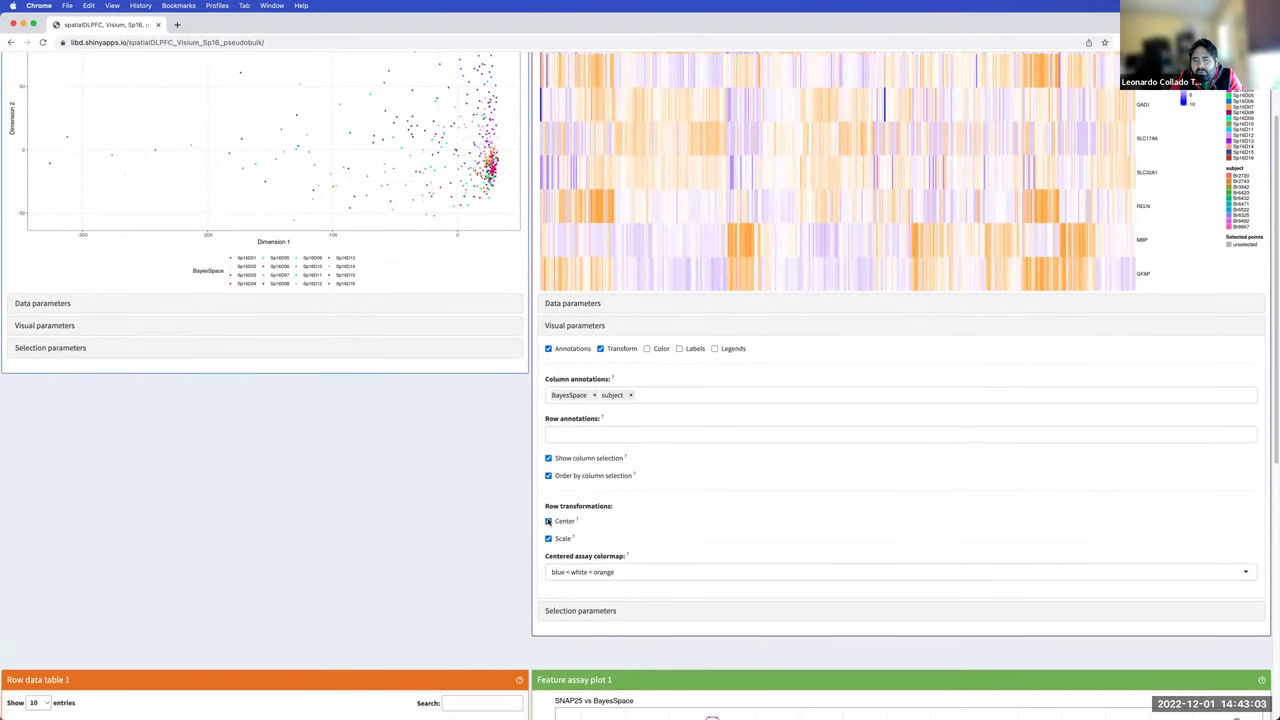
{"action": "left_click", "coordinate": [548, 521]}
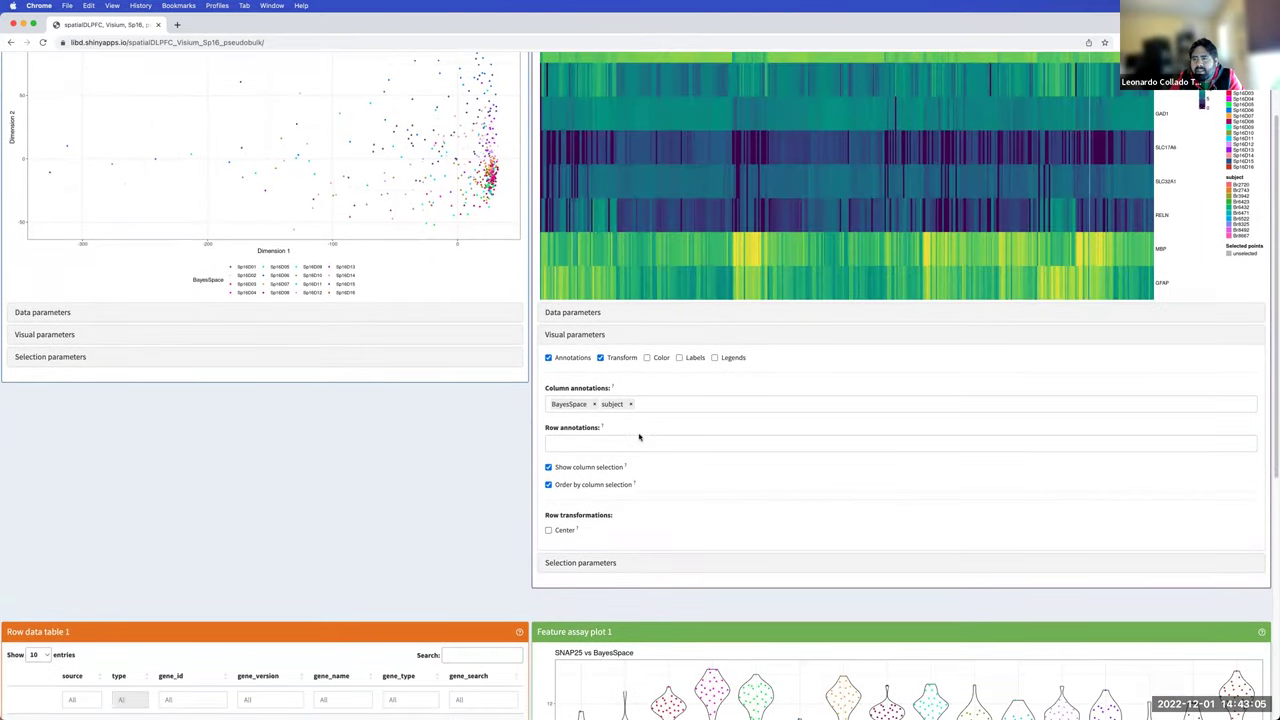
{"action": "scroll", "coordinate": [639, 436], "scroll_direction": "up", "scroll_amount": 3}
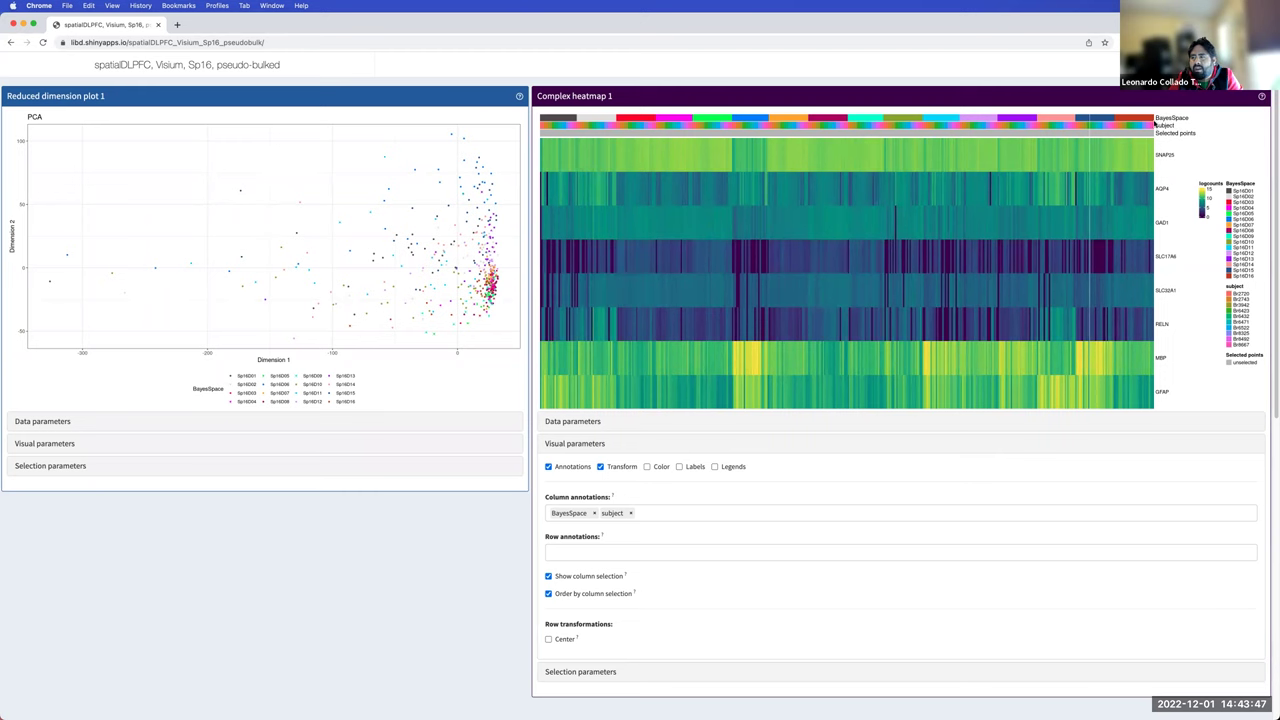
{"action": "scroll", "coordinate": [1088, 163], "scroll_direction": "down", "scroll_amount": 1}
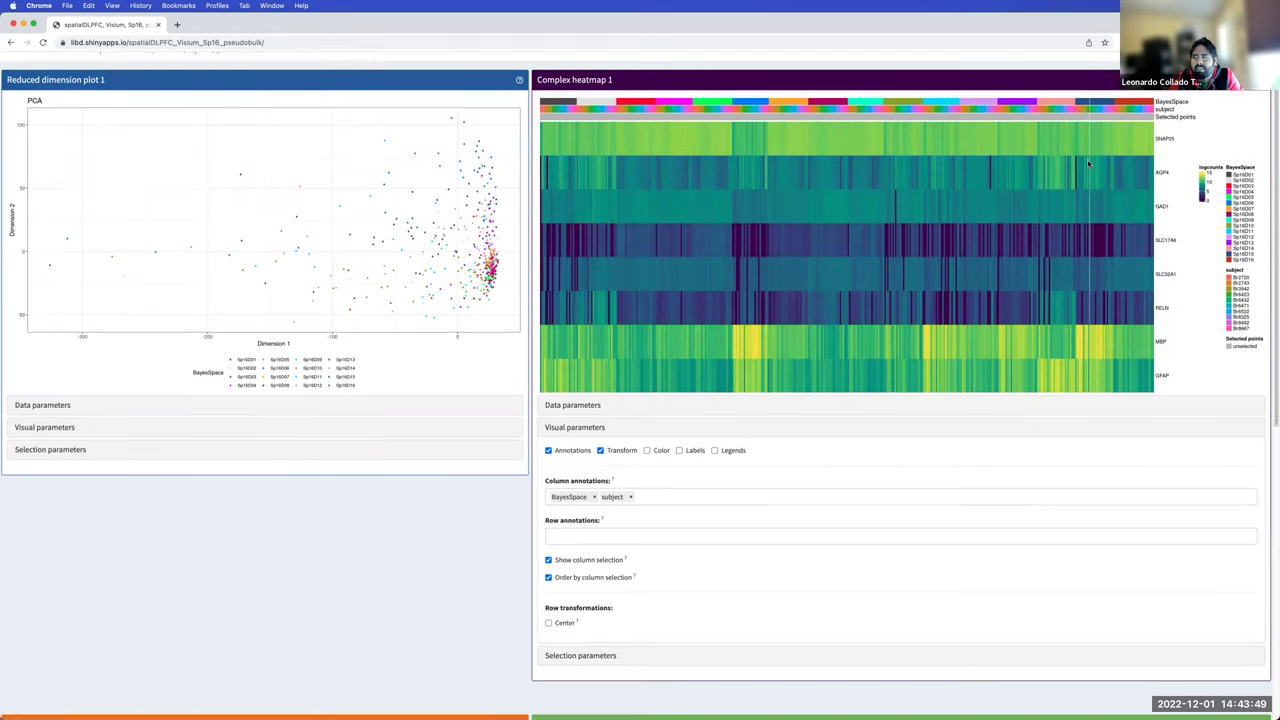
{"action": "scroll", "coordinate": [1088, 163], "scroll_direction": "up", "scroll_amount": 1}
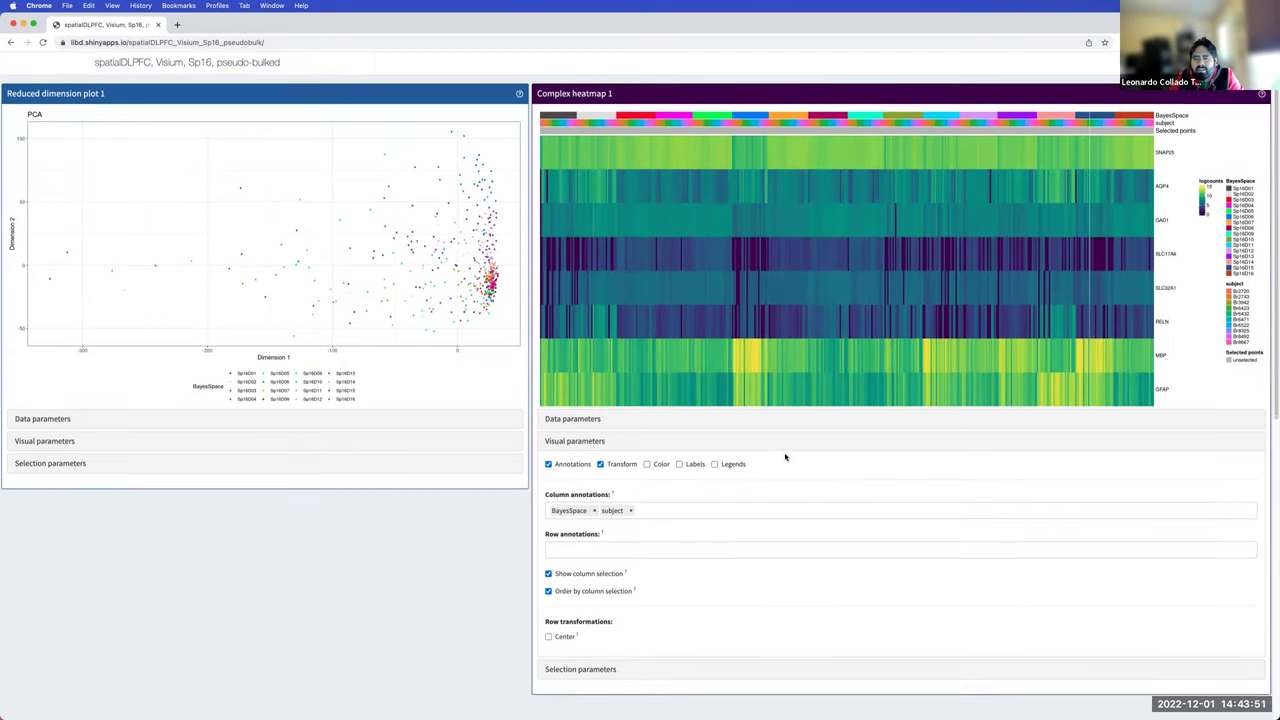
{"action": "scroll", "coordinate": [578, 472], "scroll_direction": "down", "scroll_amount": 2}
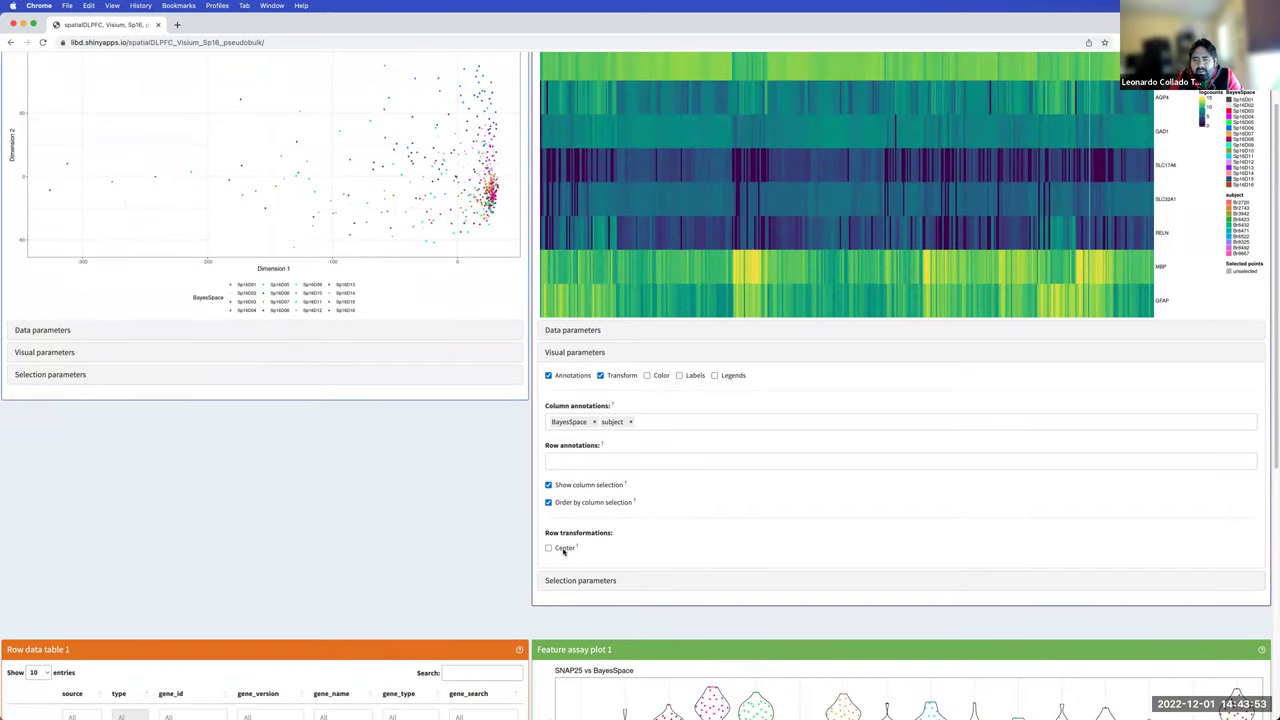
- Center the heatmap rows and set the centered colormap to purple < black < yellow
{"action": "left_click", "coordinate": [547, 549]}
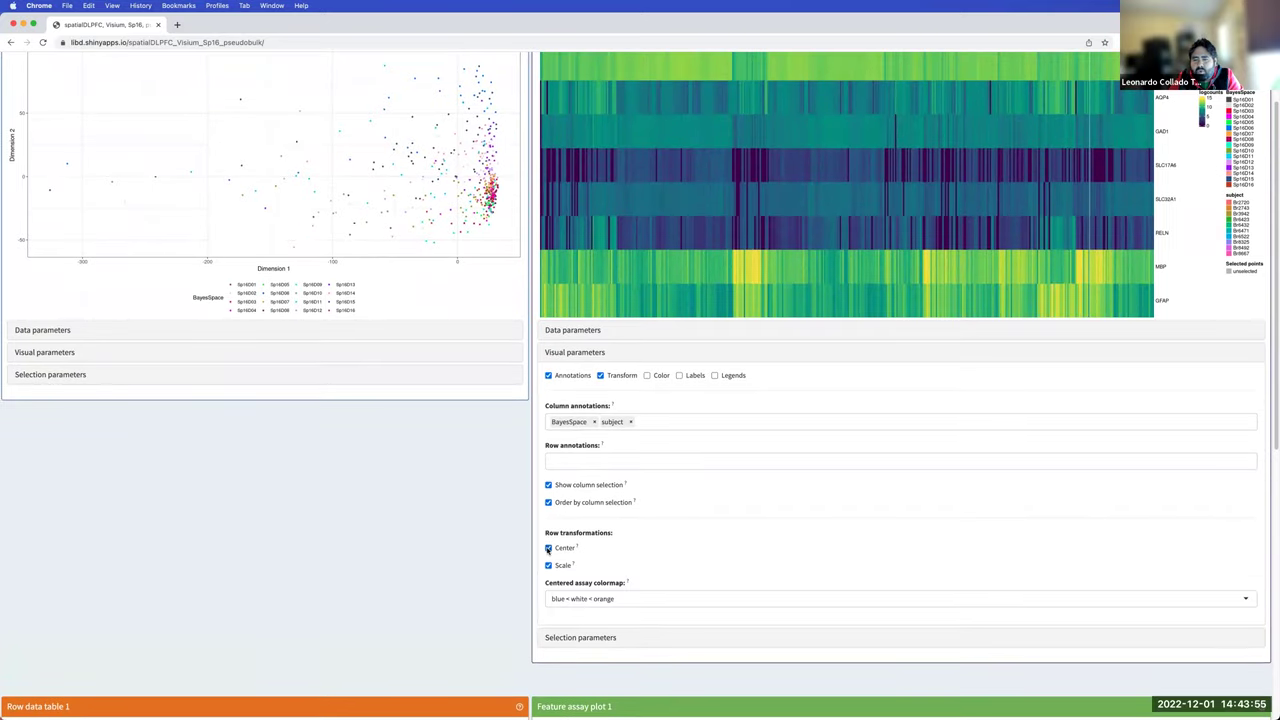
{"action": "left_click", "coordinate": [577, 599]}
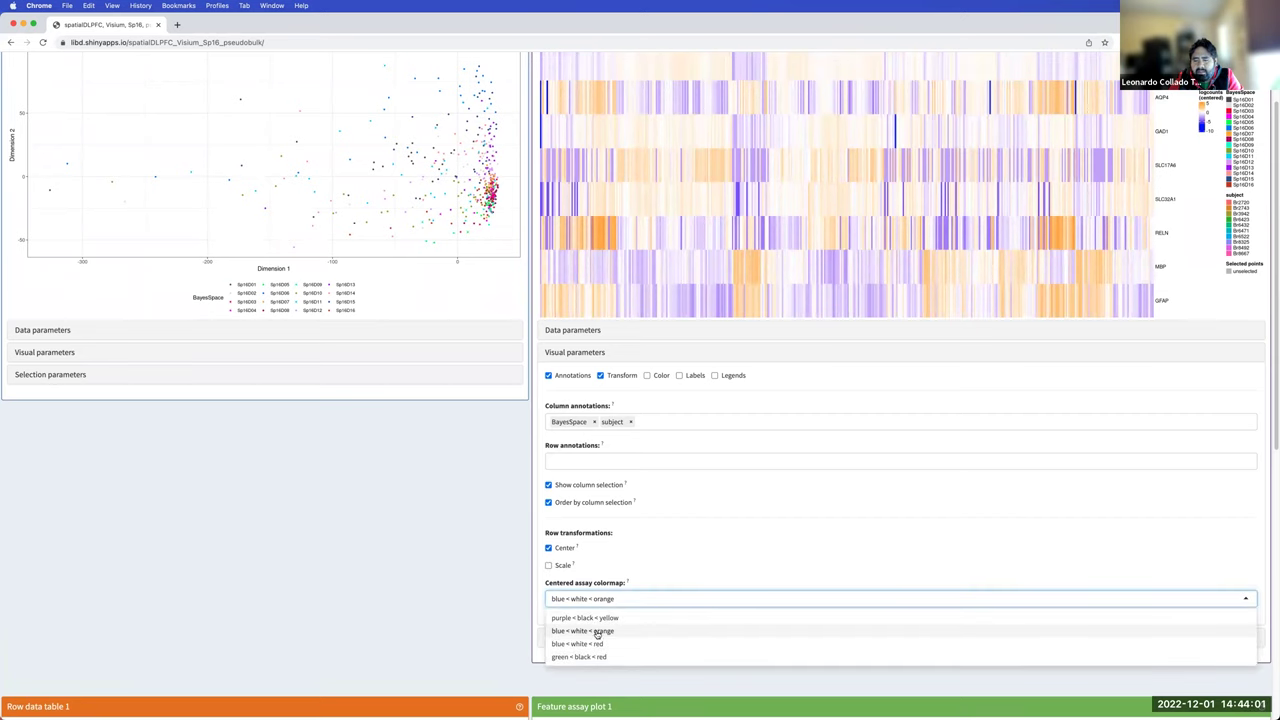
{"action": "left_click", "coordinate": [597, 632]}
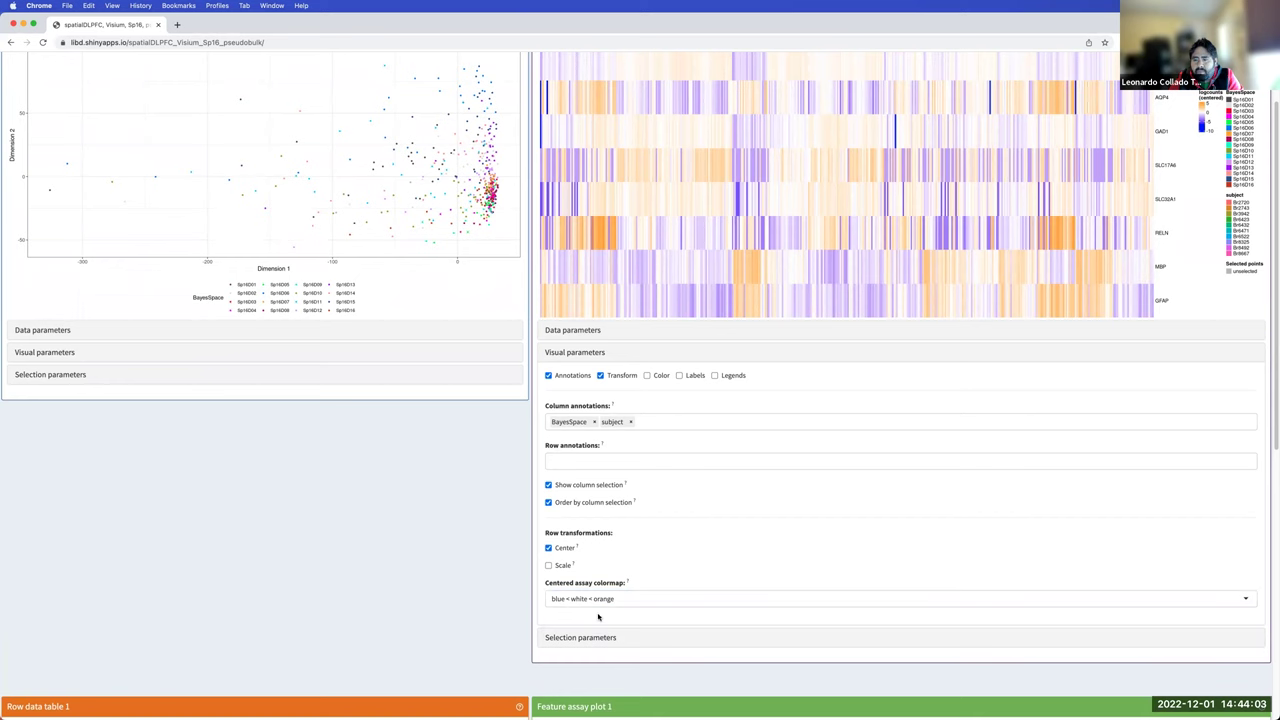
{"action": "left_click", "coordinate": [605, 599]}
{"action": "left_click", "coordinate": [602, 620]}
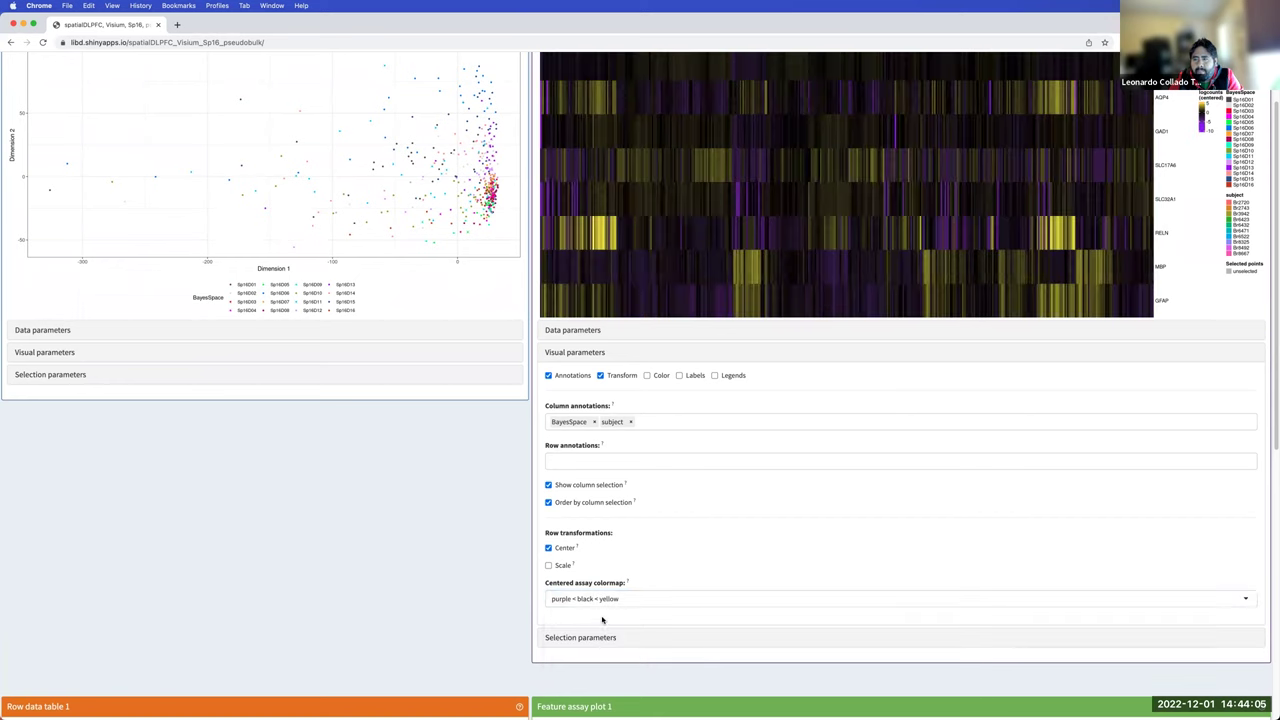
{"action": "scroll", "coordinate": [640, 537], "scroll_direction": "up", "scroll_amount": 2}
{"action": "scroll", "coordinate": [643, 535], "scroll_direction": "down", "scroll_amount": 3}
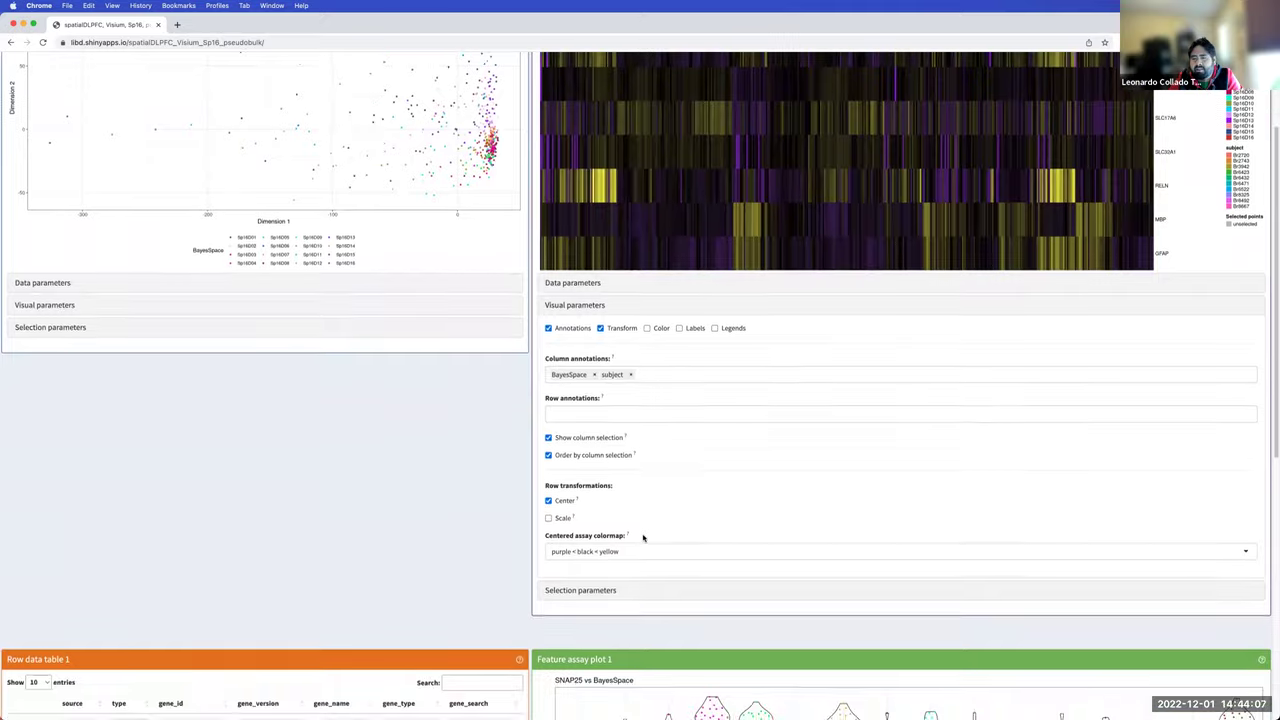
{"action": "scroll", "coordinate": [643, 532], "scroll_direction": "up", "scroll_amount": 3}
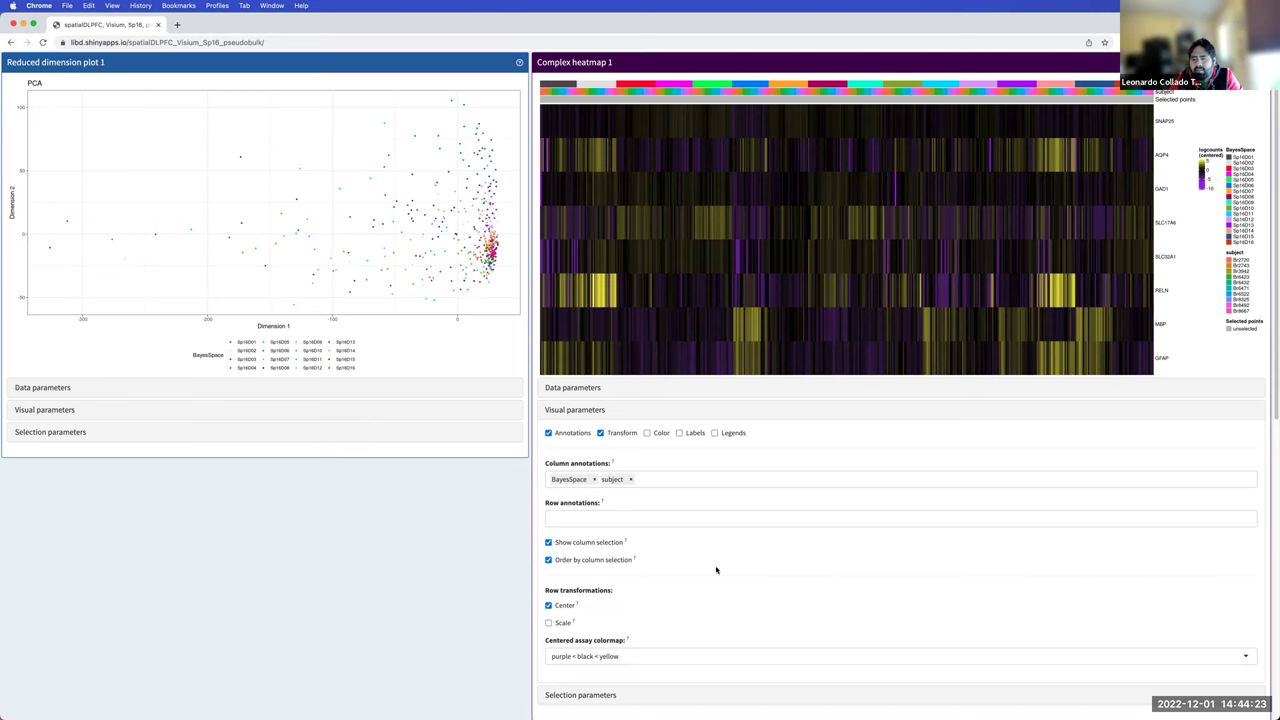
- Switch the centered assay colormap to blue < white < red
{"action": "scroll", "coordinate": [650, 590], "scroll_direction": "down", "scroll_amount": 2}
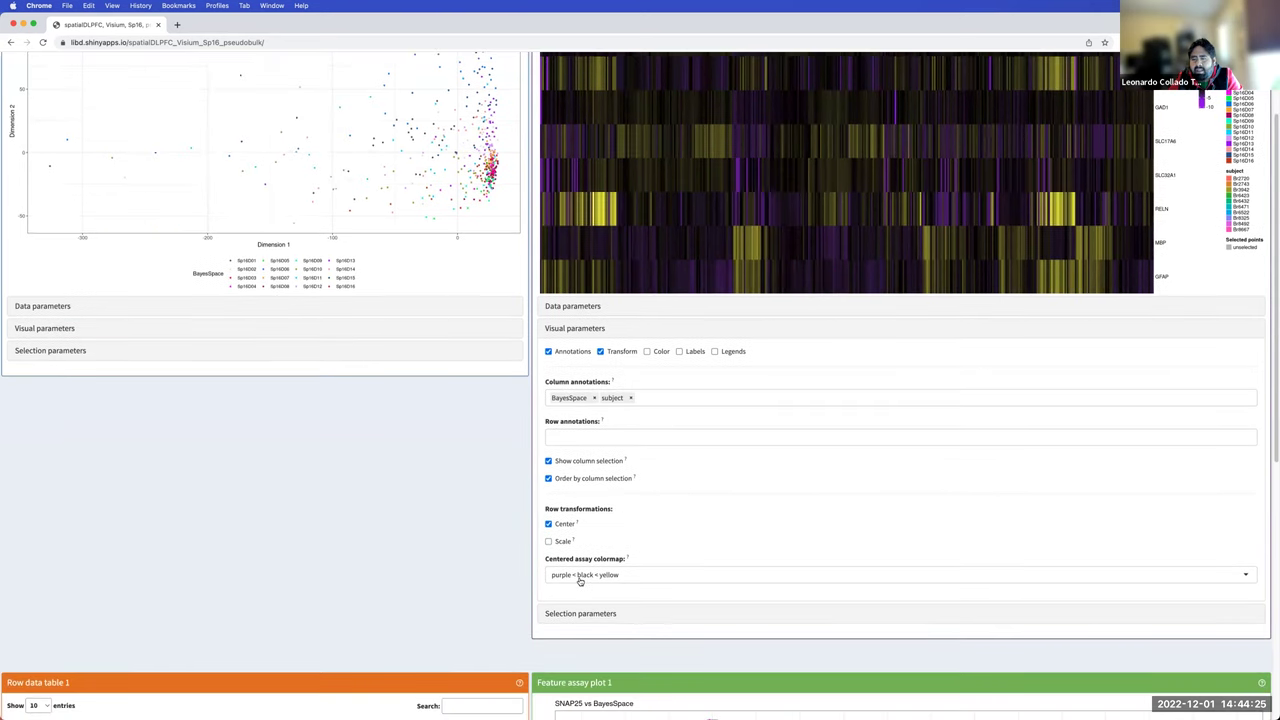
{"action": "left_click", "coordinate": [578, 575]}
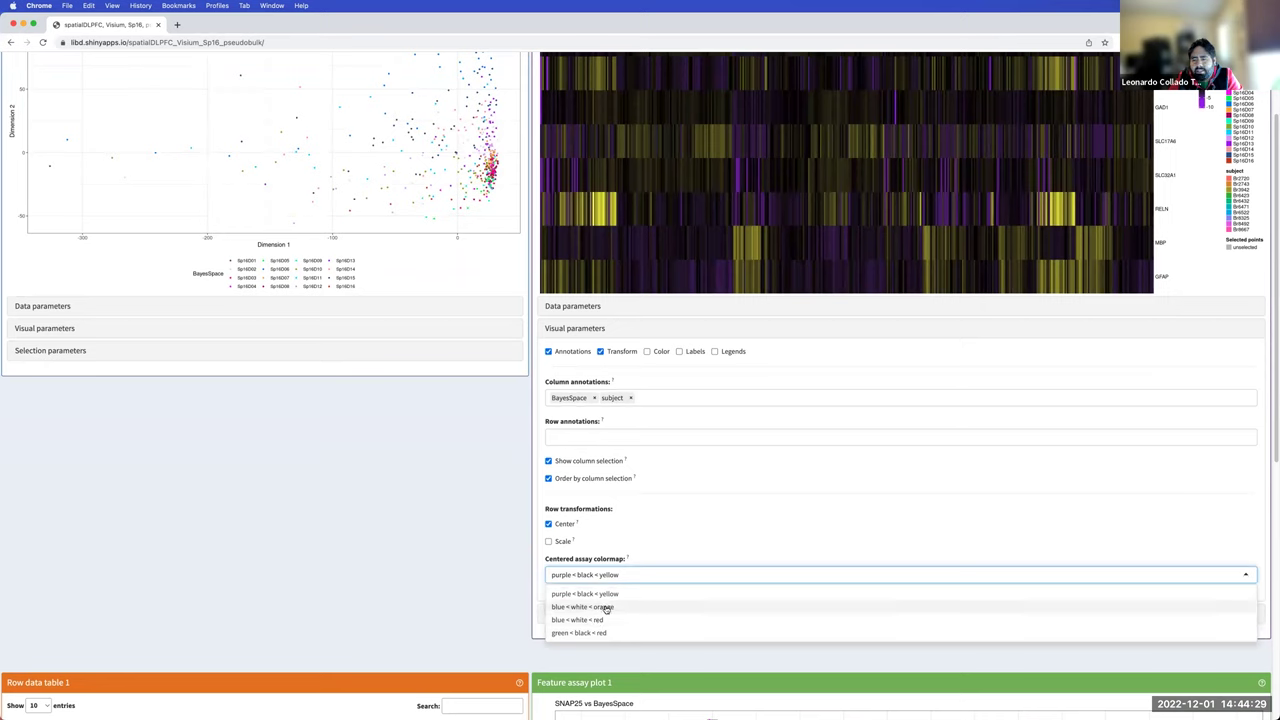
{"action": "left_click", "coordinate": [605, 607]}
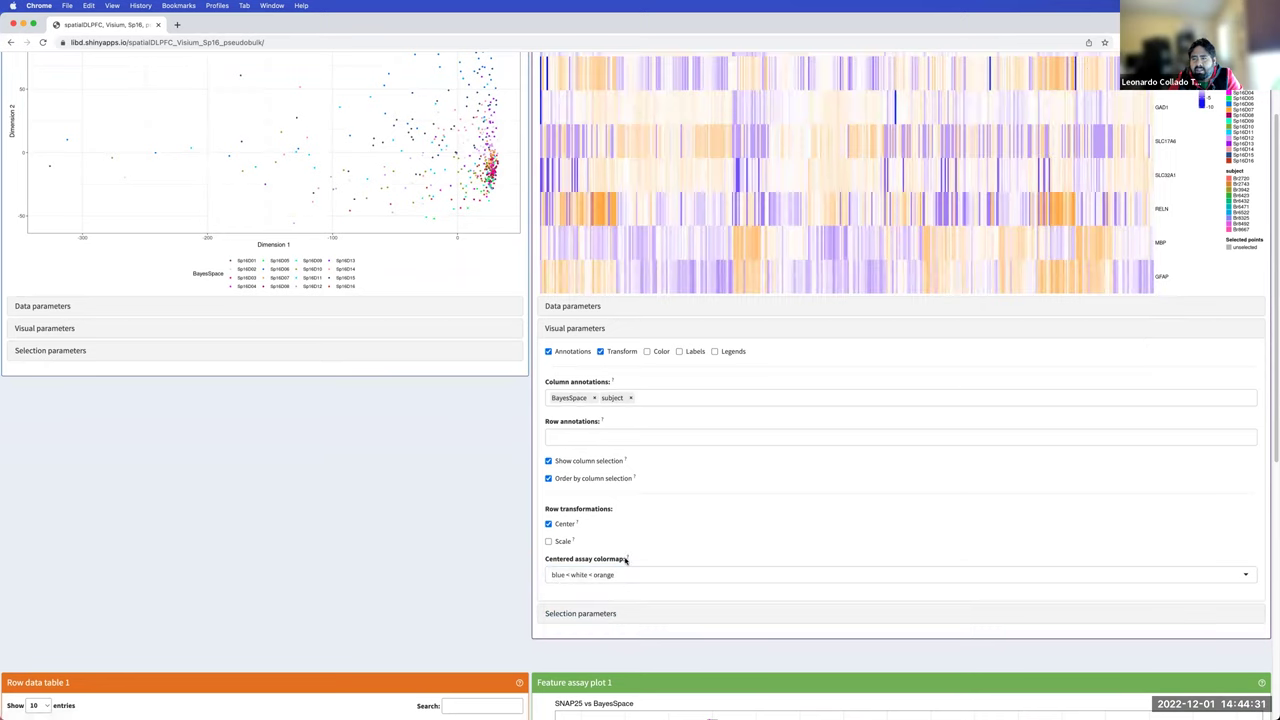
{"action": "left_click", "coordinate": [617, 577]}
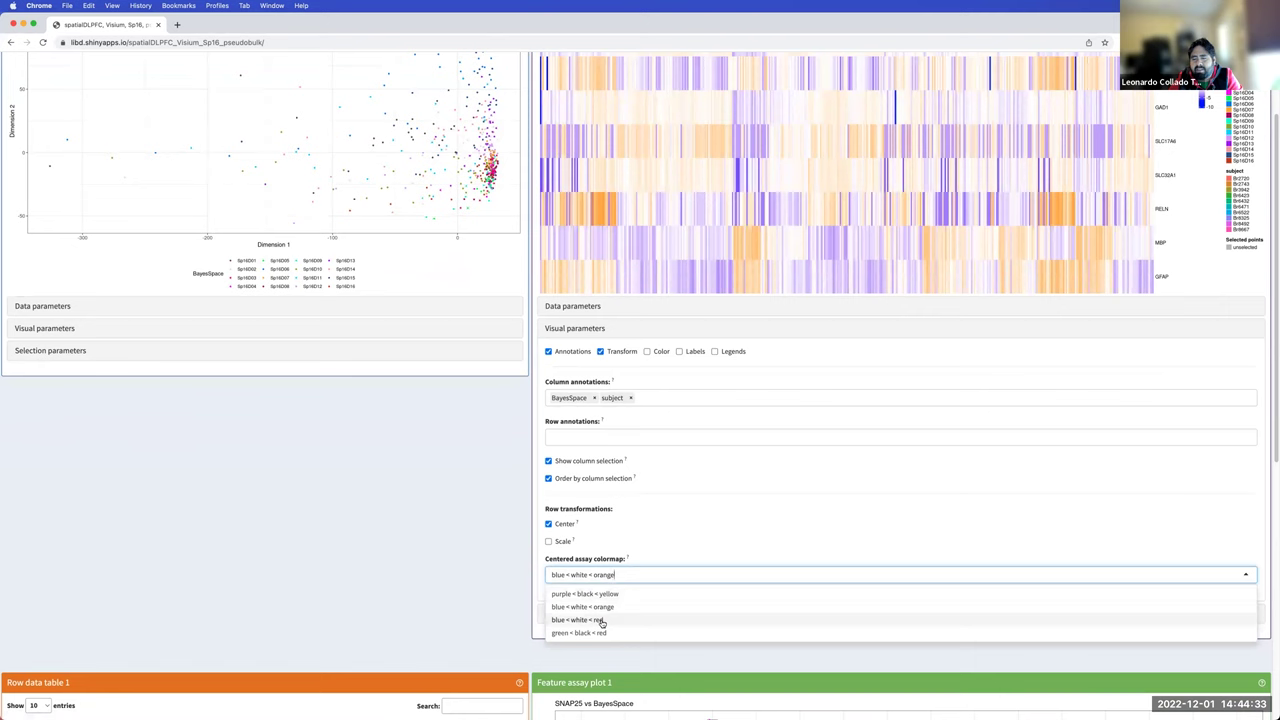
{"action": "left_click", "coordinate": [602, 621]}
- Return the centered assay colormap to blue < white < orange
{"action": "scroll", "coordinate": [900, 400], "scroll_direction": "up", "scroll_amount": 3}
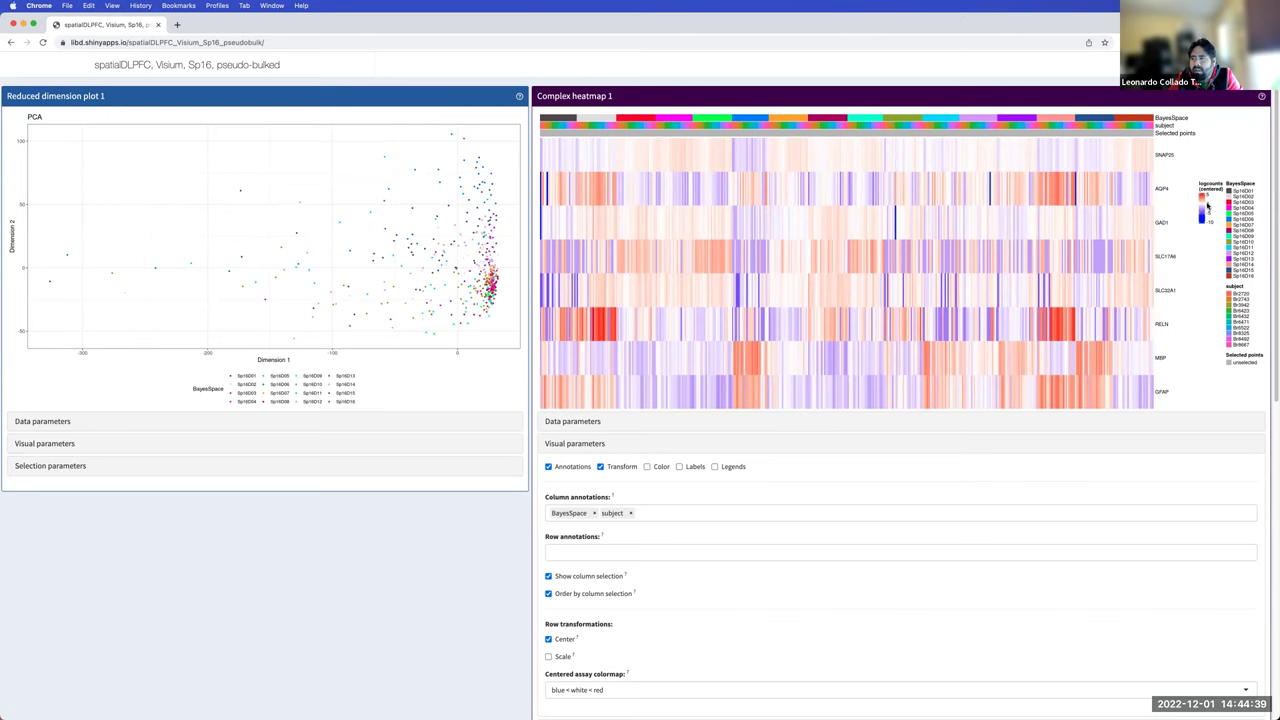
{"action": "scroll", "coordinate": [871, 414], "scroll_direction": "down", "scroll_amount": 3}
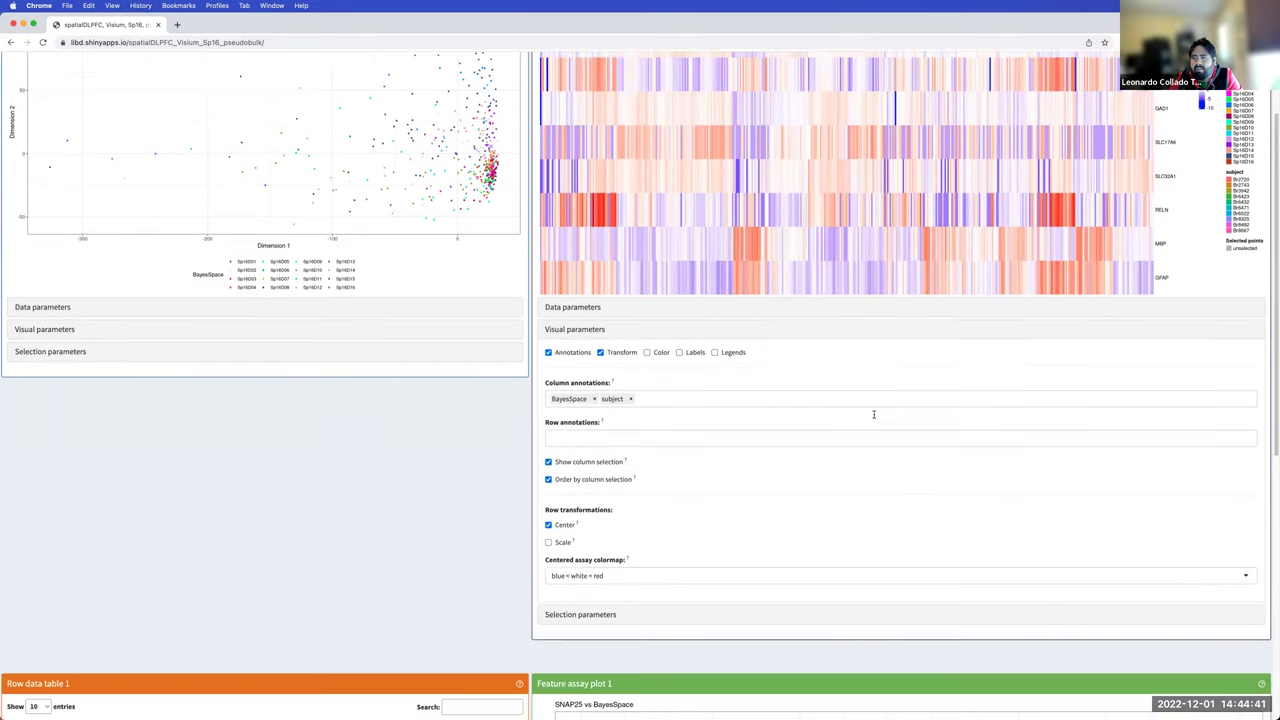
{"action": "left_click", "coordinate": [603, 545]}
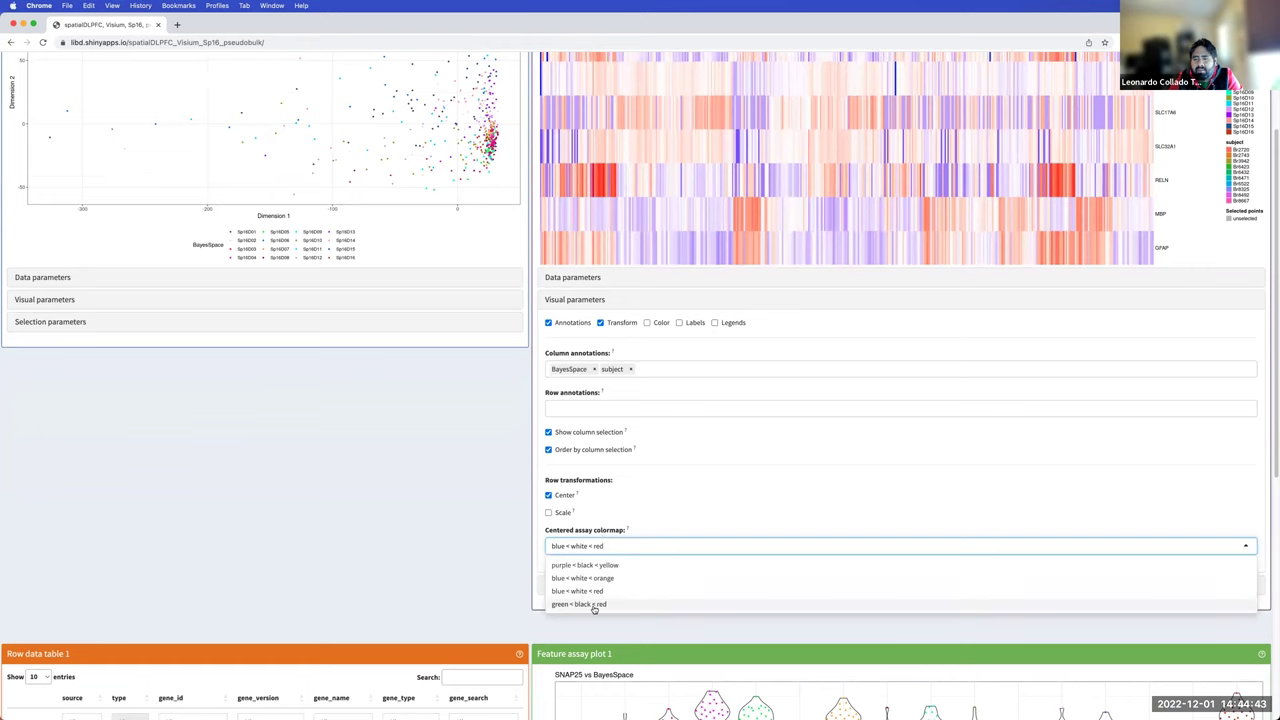
{"action": "left_click", "coordinate": [600, 583]}
{"action": "scroll", "coordinate": [709, 497], "scroll_direction": "up", "scroll_amount": 3}
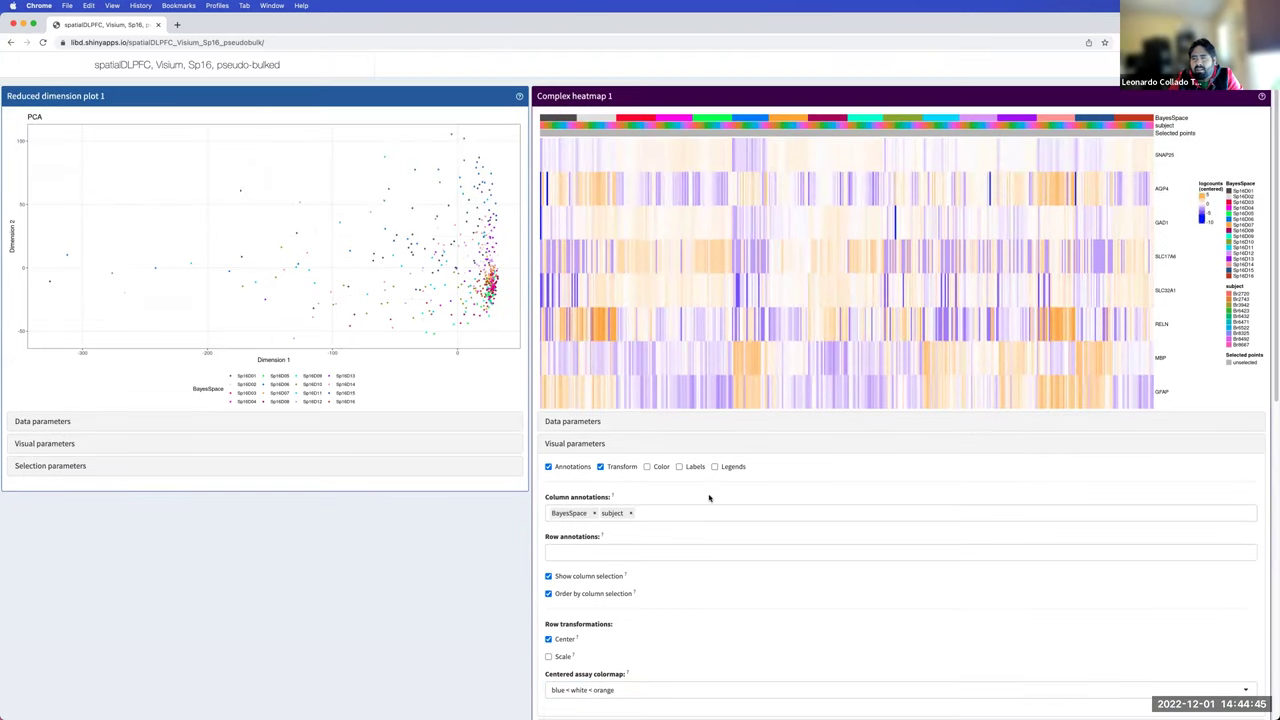
{"action": "scroll", "coordinate": [710, 497], "scroll_direction": "down", "scroll_amount": 1}
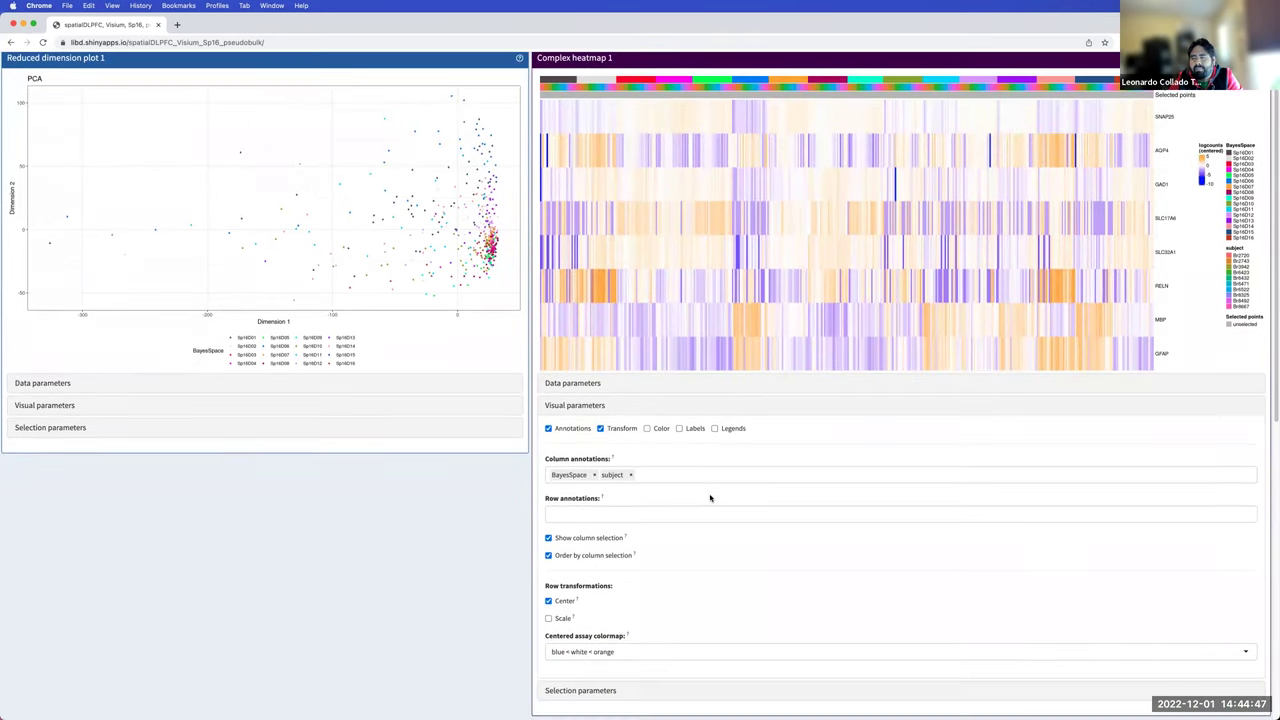
{"action": "scroll", "coordinate": [710, 494], "scroll_direction": "down", "scroll_amount": 2}
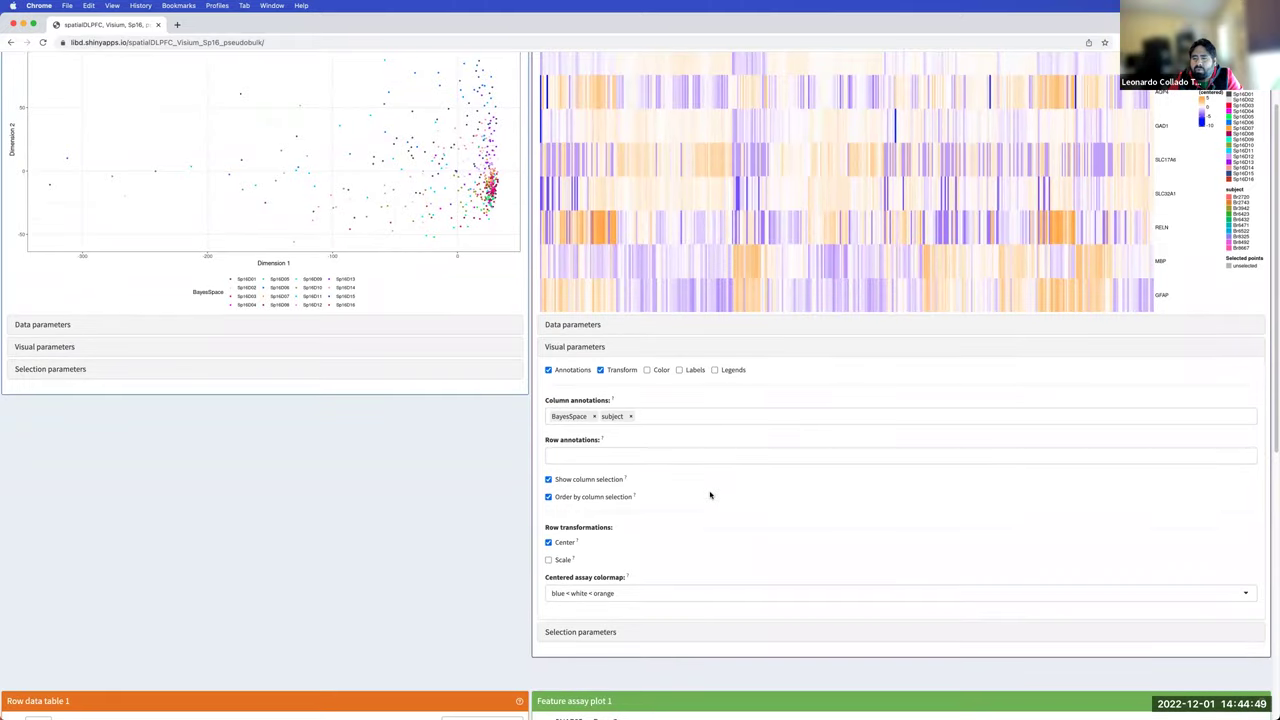
{"action": "scroll", "coordinate": [710, 494], "scroll_direction": "up", "scroll_amount": 1}
{"action": "scroll", "coordinate": [709, 496], "scroll_direction": "up", "scroll_amount": 1}
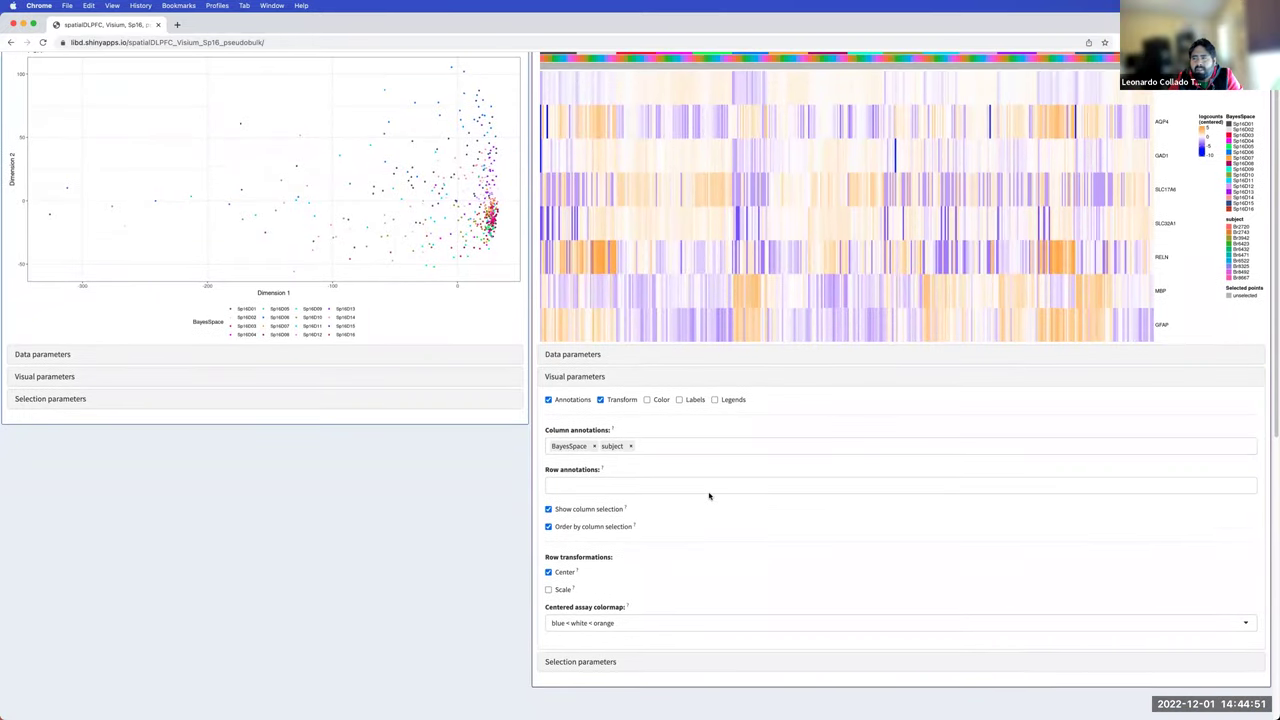
{"action": "scroll", "coordinate": [709, 496], "scroll_direction": "up", "scroll_amount": 1}
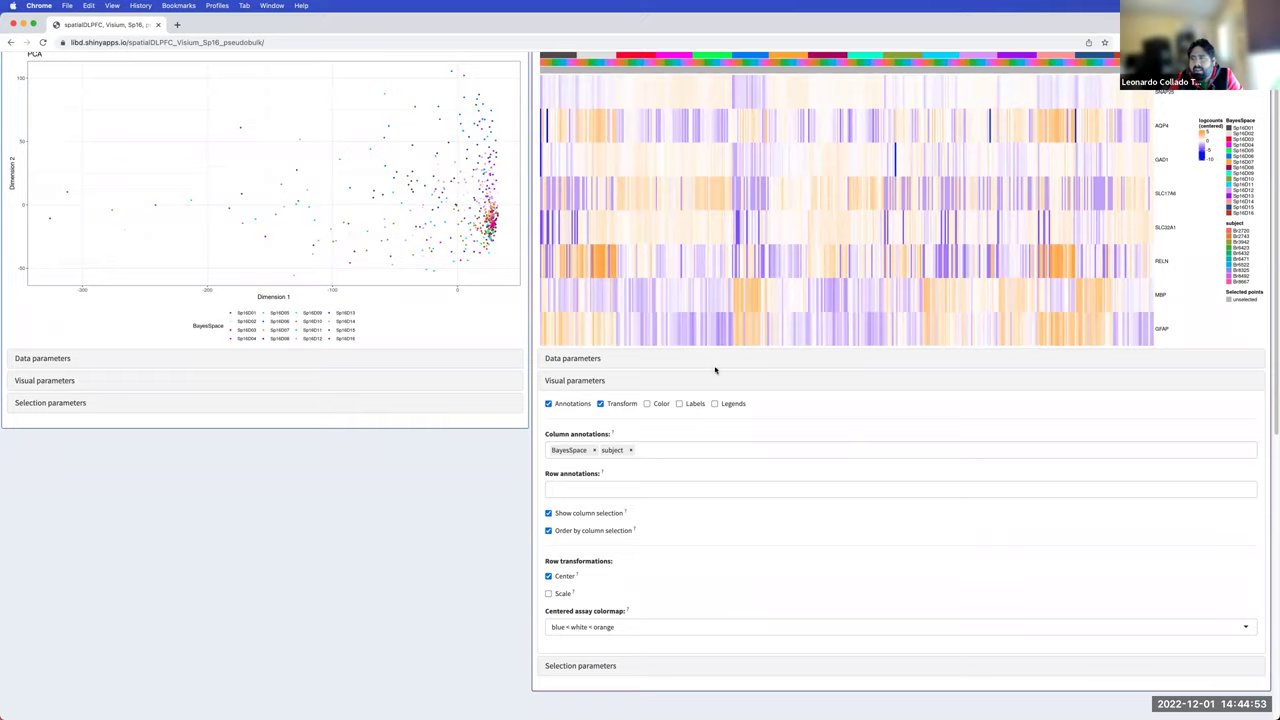
{"action": "scroll", "coordinate": [750, 350], "scroll_direction": "up", "scroll_amount": 2}
{"action": "scroll", "coordinate": [1000, 220], "scroll_direction": "down", "scroll_amount": 1}
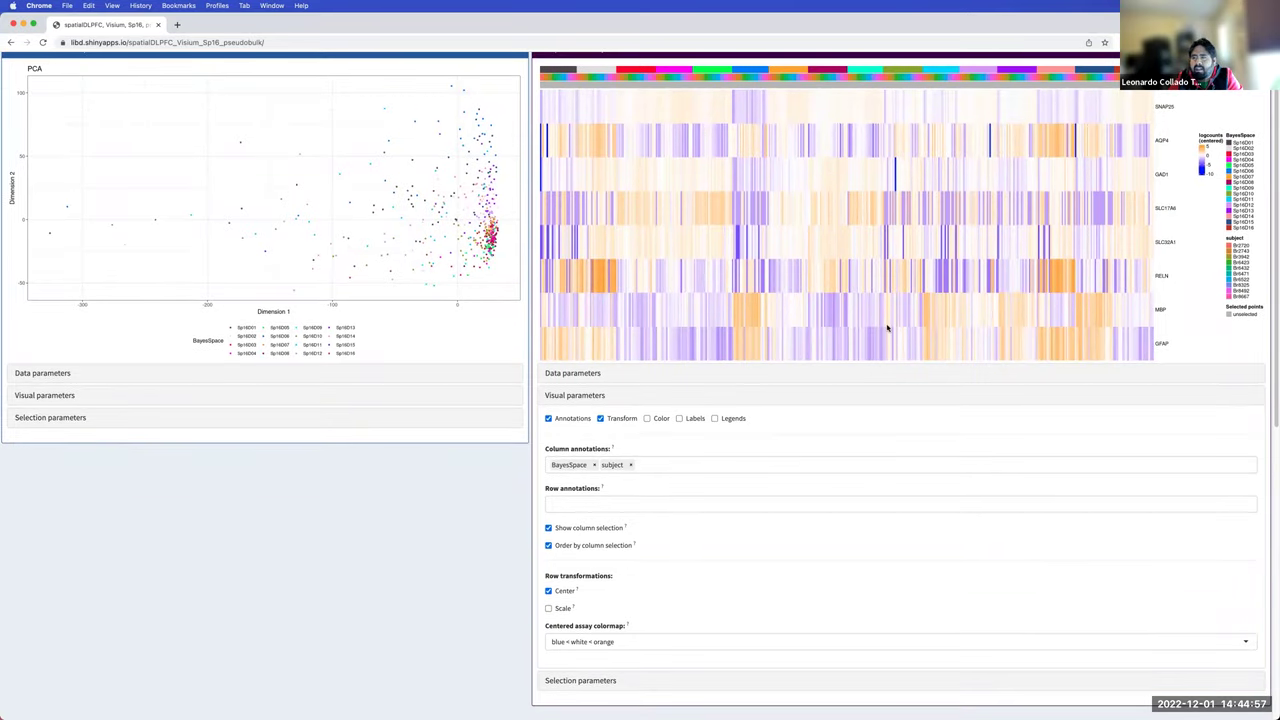
{"action": "scroll", "coordinate": [886, 330], "scroll_direction": "down", "scroll_amount": 1}
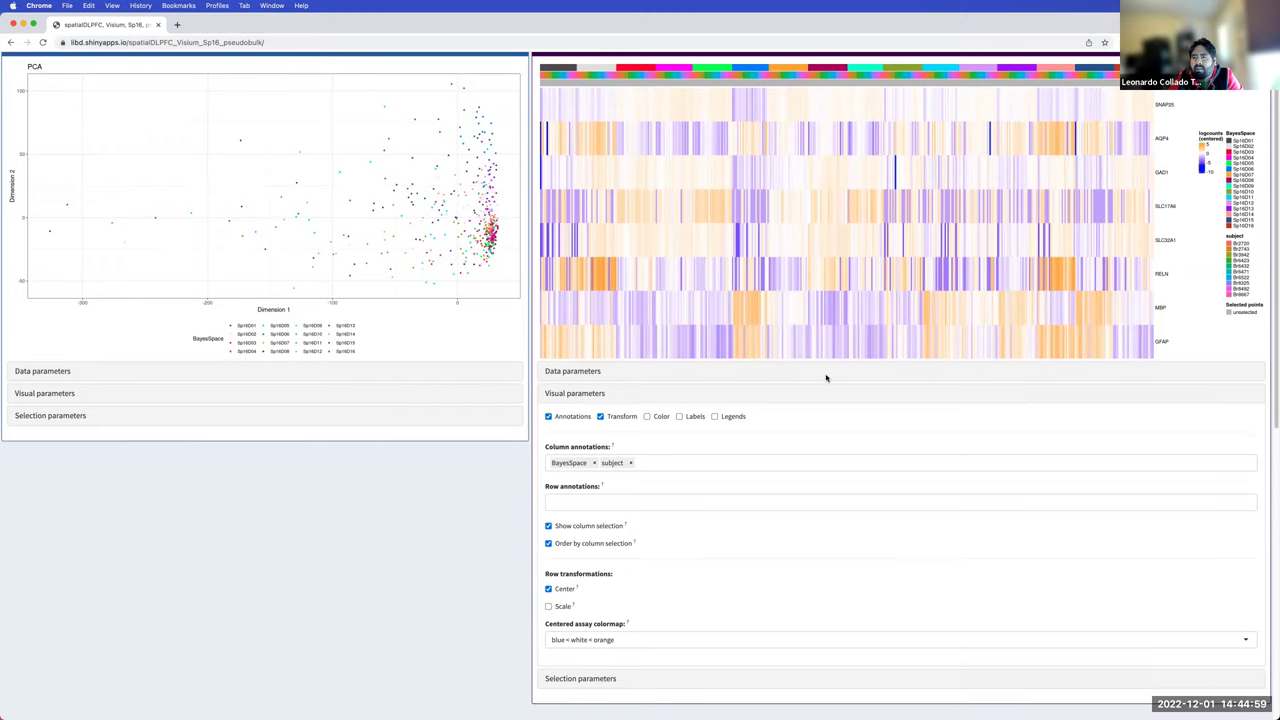
{"action": "scroll", "coordinate": [826, 377], "scroll_direction": "up", "scroll_amount": 3}
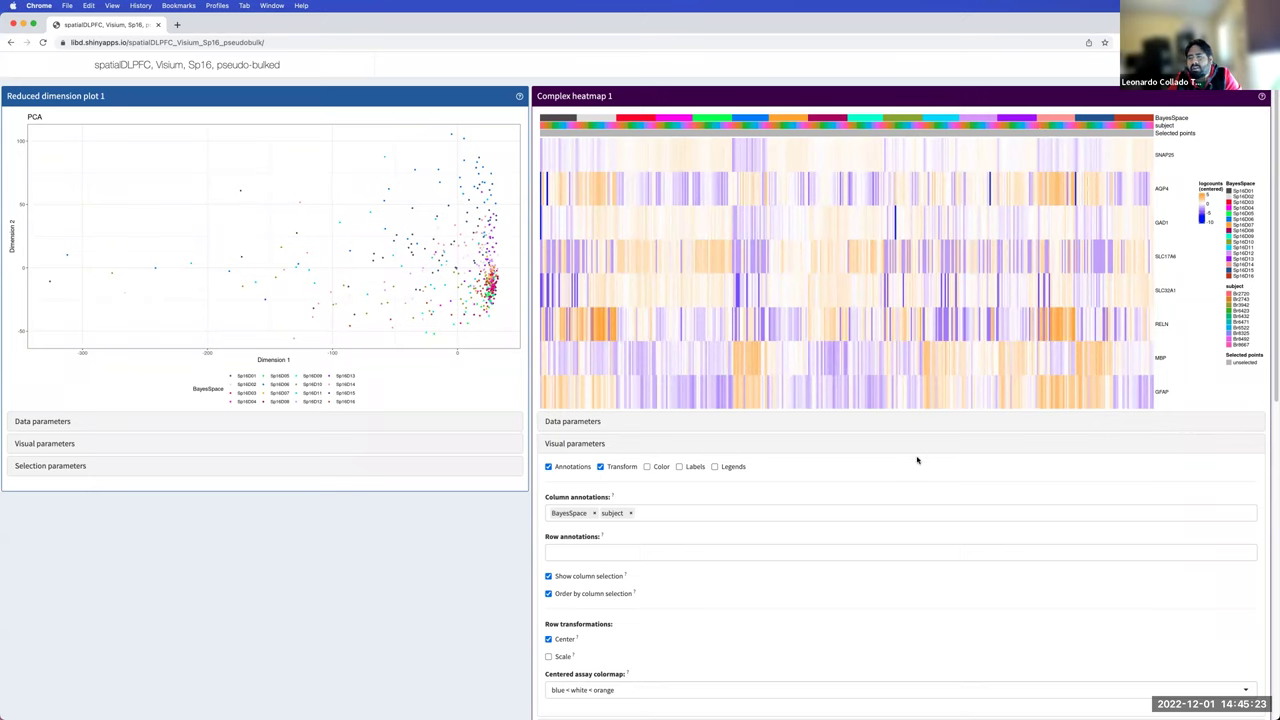
{"action": "scroll", "coordinate": [900, 462], "scroll_direction": "down", "scroll_amount": 2}
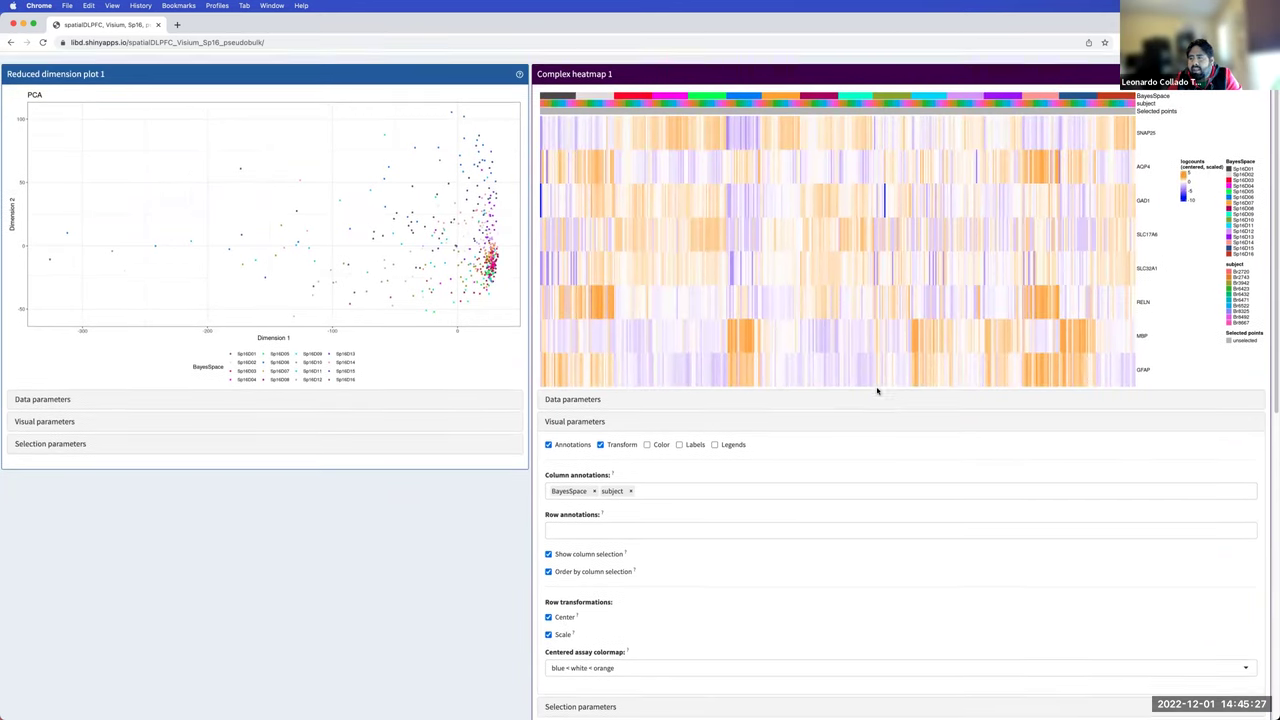
- Scroll up to view the heatmap with centered, scaled logcounts
{"action": "scroll", "coordinate": [877, 391], "scroll_direction": "up", "scroll_amount": 2}
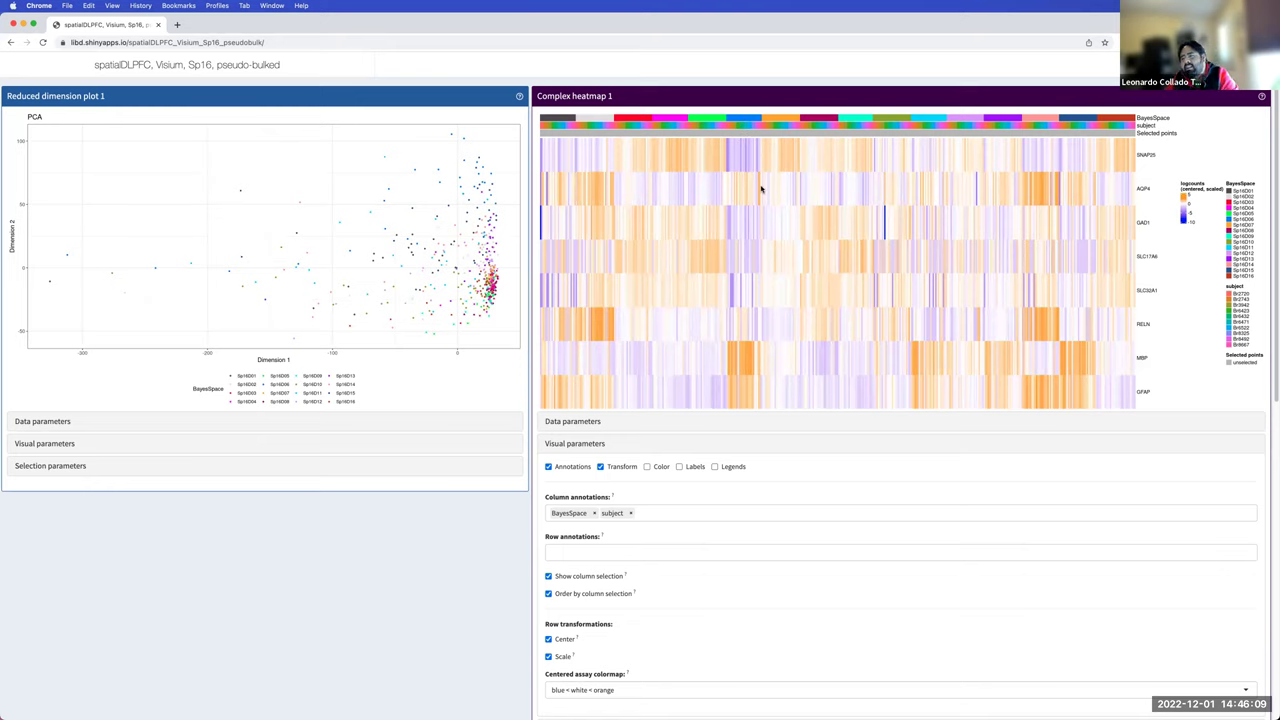
{"action": "scroll", "coordinate": [761, 189], "scroll_direction": "down", "scroll_amount": 1}
{"action": "scroll", "coordinate": [761, 189], "scroll_direction": "down", "scroll_amount": 2}
{"action": "scroll", "coordinate": [761, 189], "scroll_direction": "up", "scroll_amount": 4}
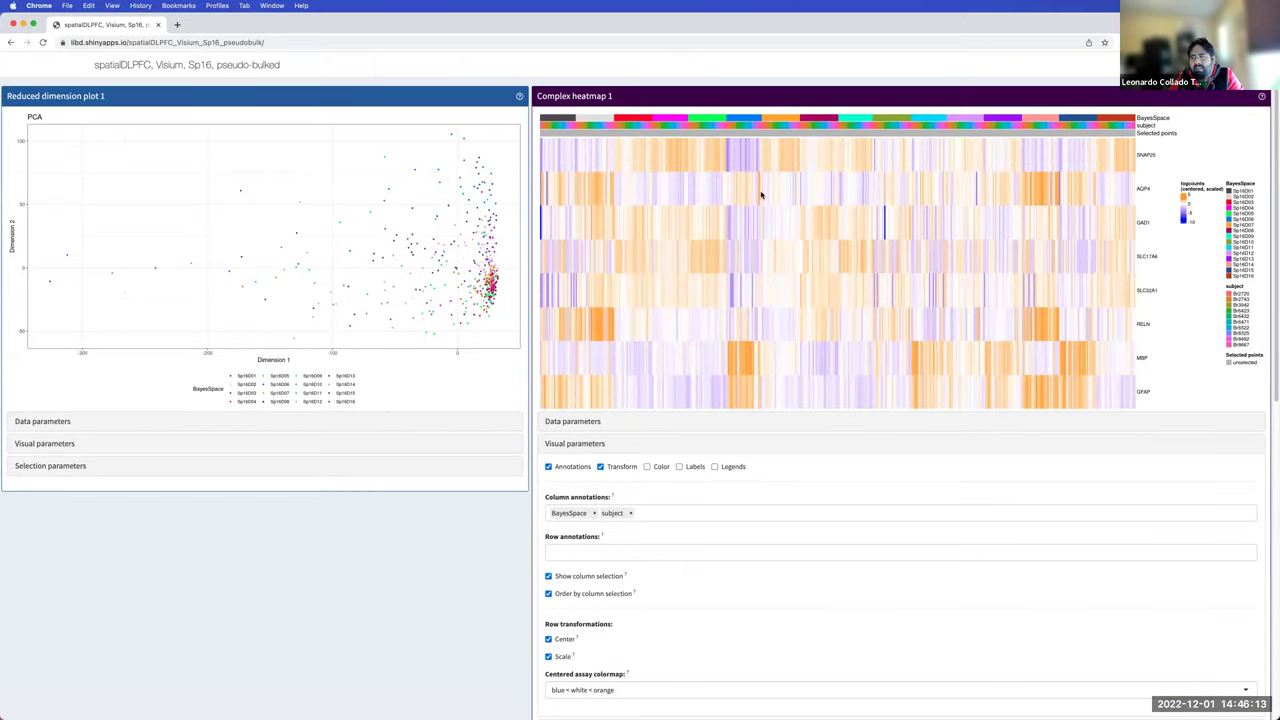
{"action": "scroll", "coordinate": [761, 195], "scroll_direction": "down", "scroll_amount": 1}
{"action": "scroll", "coordinate": [761, 195], "scroll_direction": "up", "scroll_amount": 1}
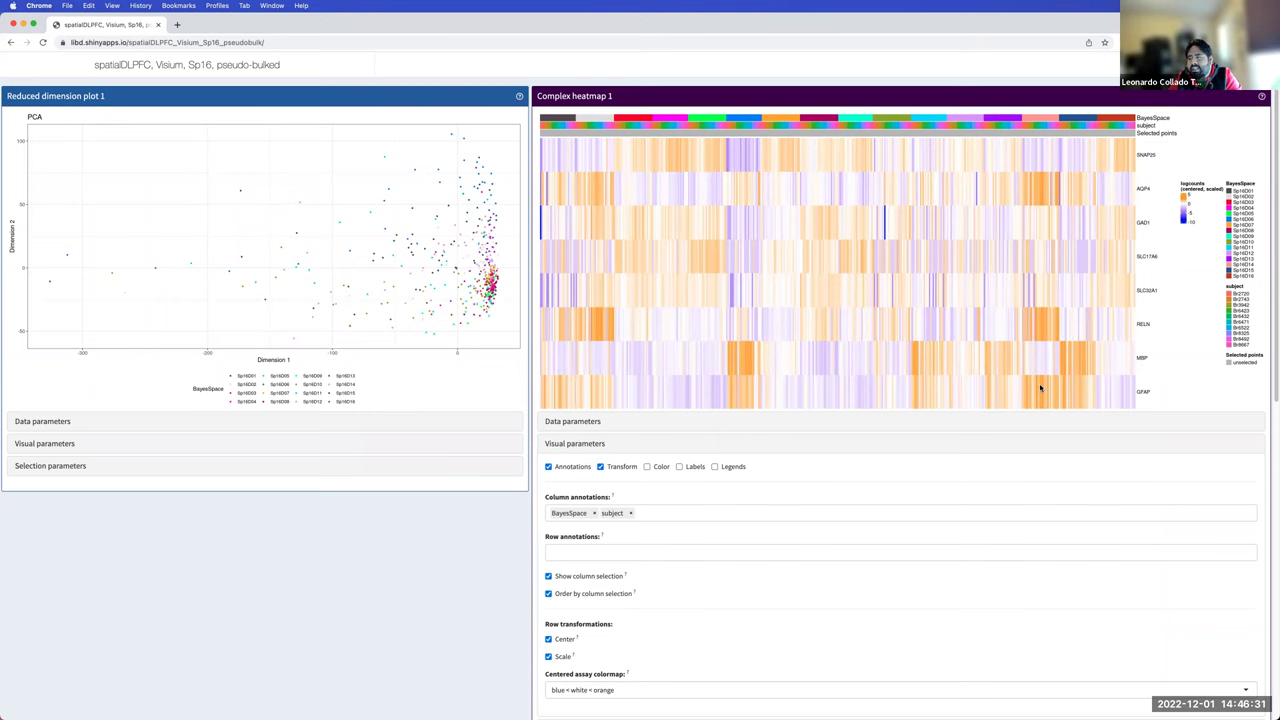
{"action": "scroll", "coordinate": [877, 486], "scroll_direction": "down", "scroll_amount": 2}
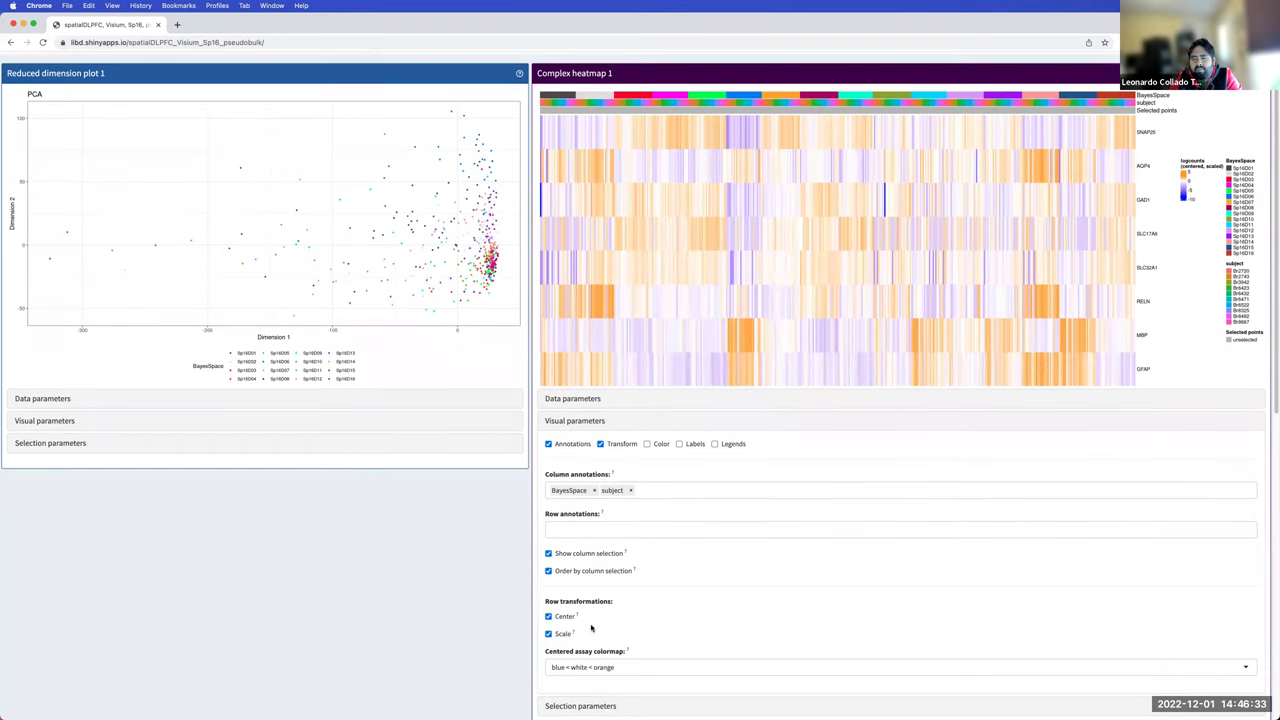
- Turn off row centering and return to the Sp16 heatmap app tab
{"action": "left_click", "coordinate": [553, 618]}
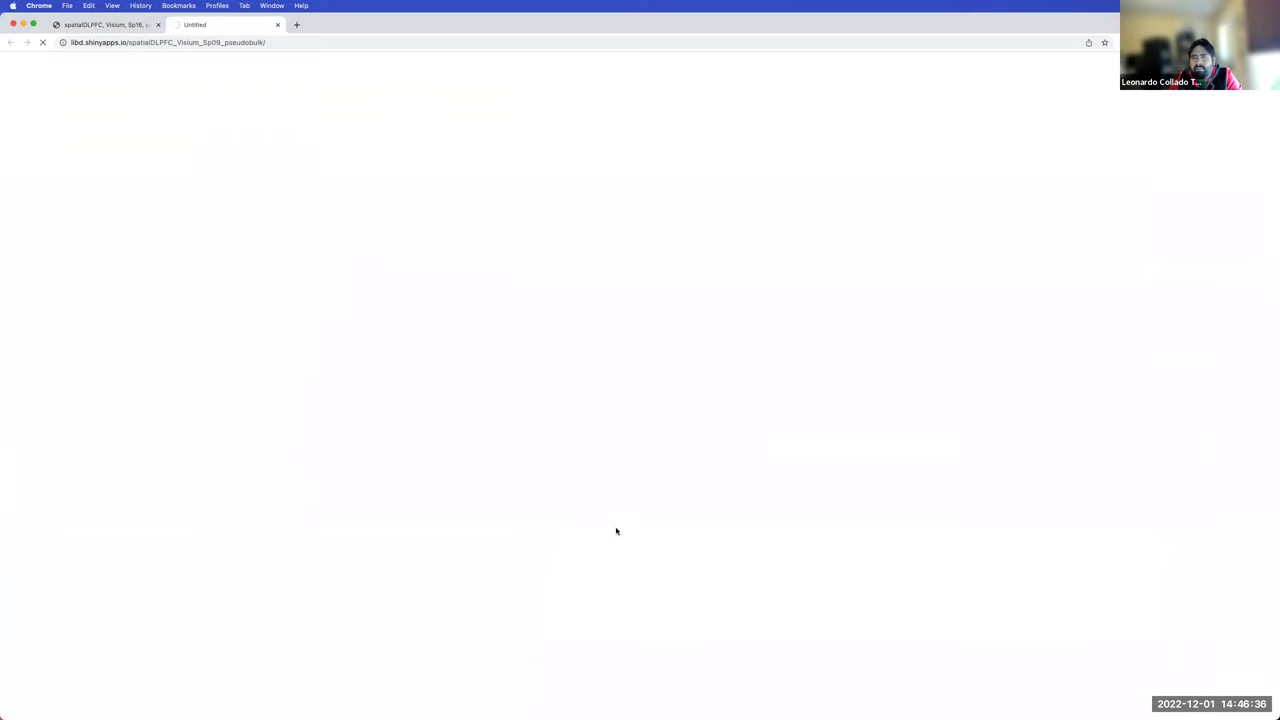
{"action": "left_click", "coordinate": [108, 24]}
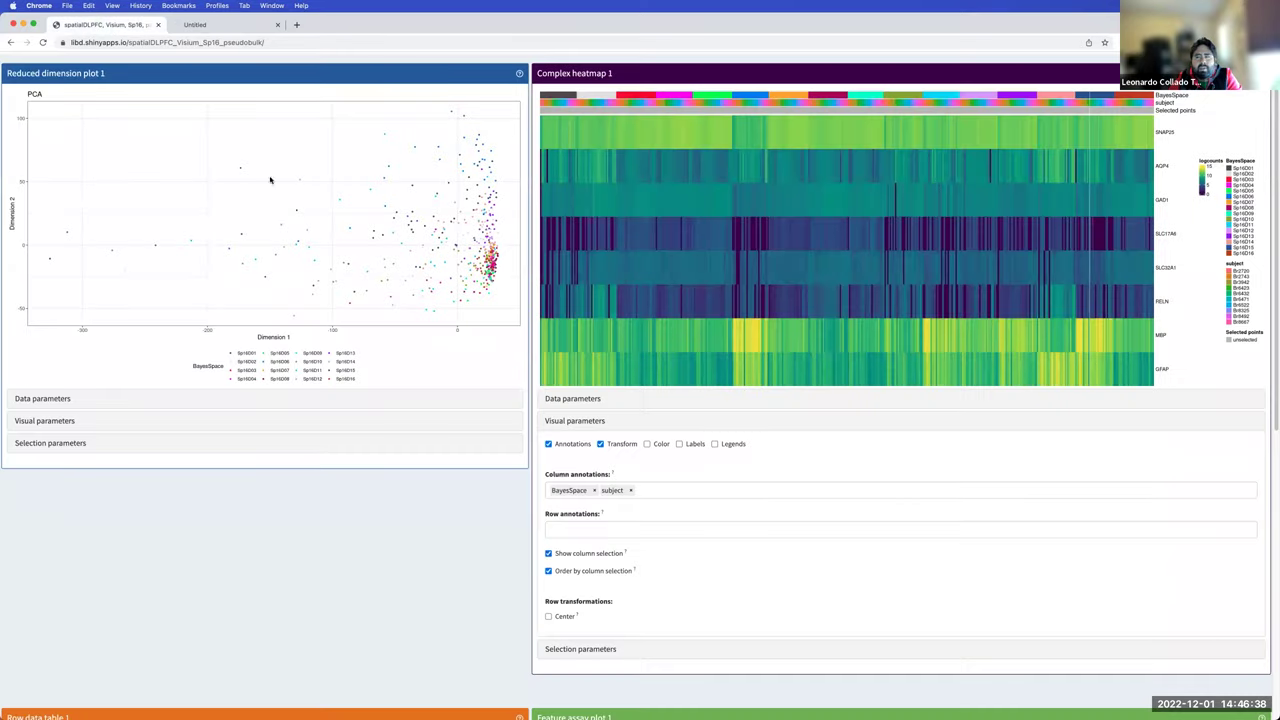